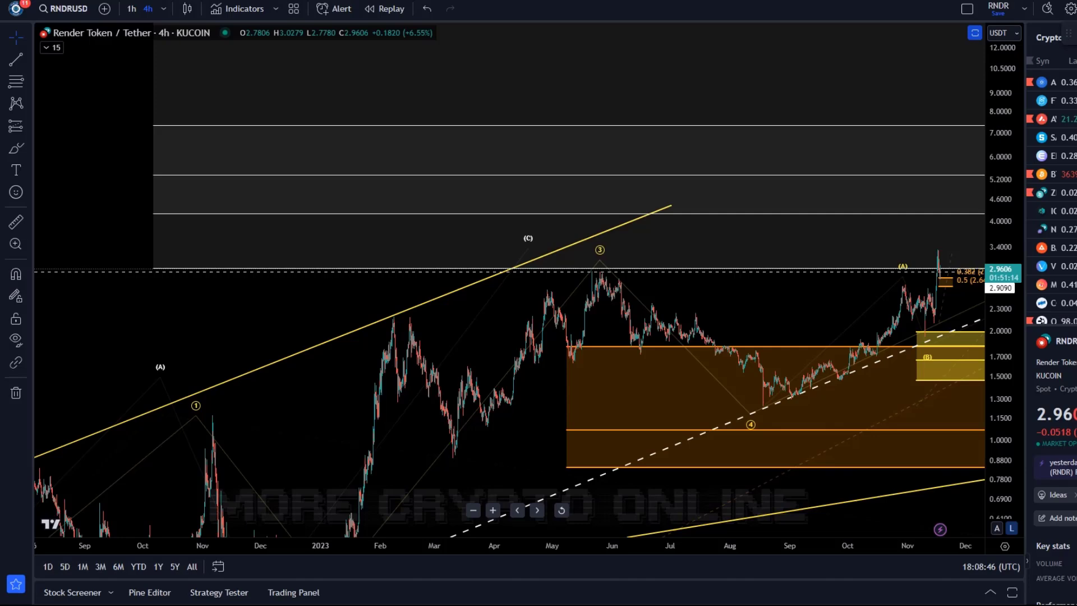
# Pan the 4h RNDR chart toward recent dates to show the wave 5 projection and extension levels
pyautogui.moveTo(726, 298); pyautogui.dragTo(515, 332)
pyautogui.scroll(-1, 769, 336)
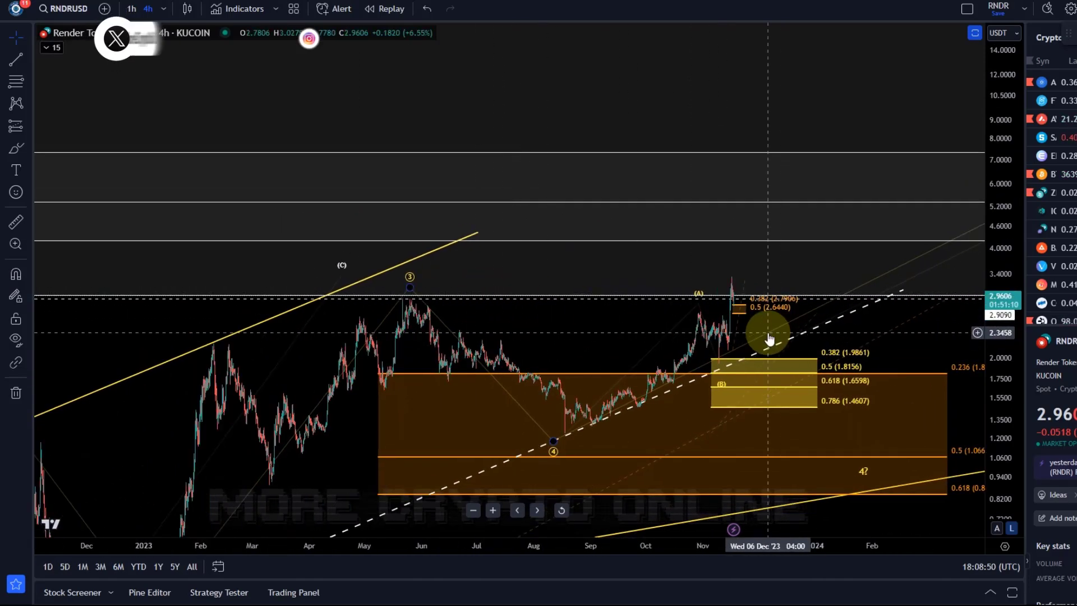
pyautogui.moveTo(672, 335); pyautogui.dragTo(409, 322)
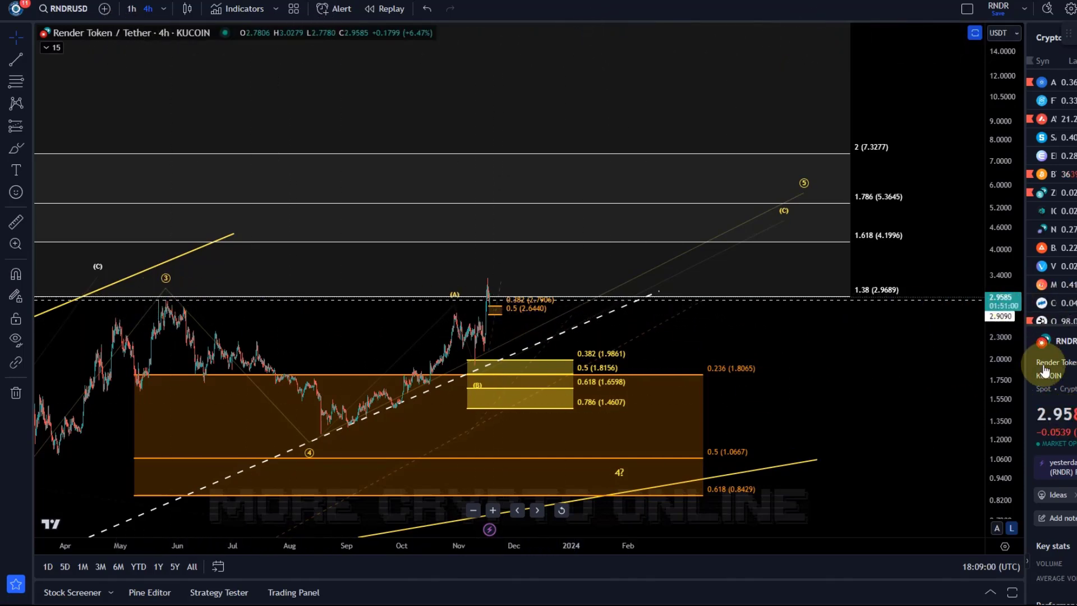
# Select and deselect the thin projection line, then switch to 1h and back to 4h
pyautogui.click(502, 289)
pyautogui.click(573, 305)
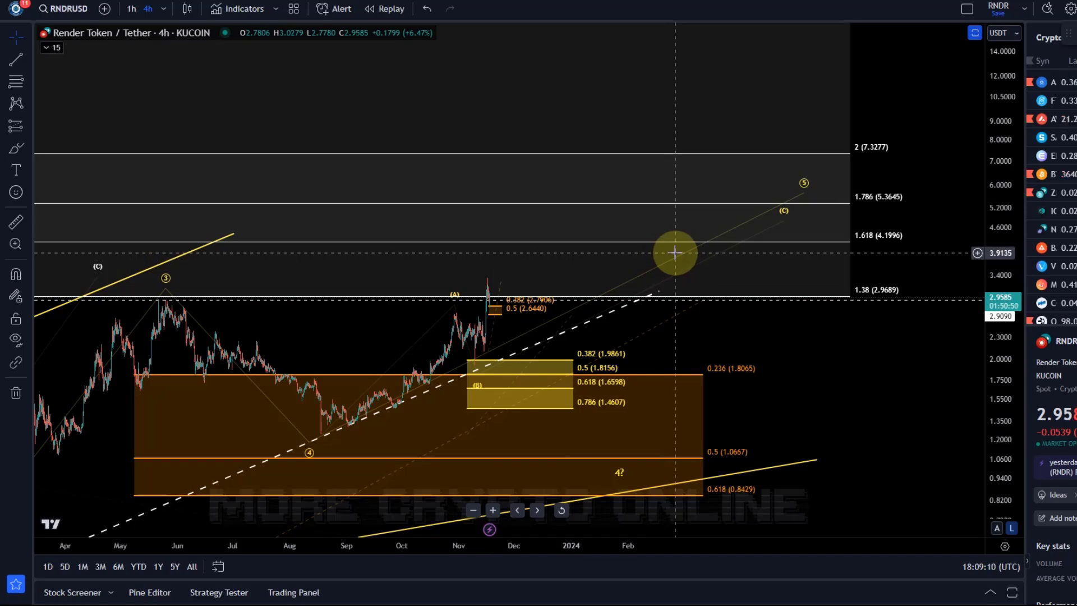
pyautogui.moveTo(392, 320); pyautogui.dragTo(523, 317)
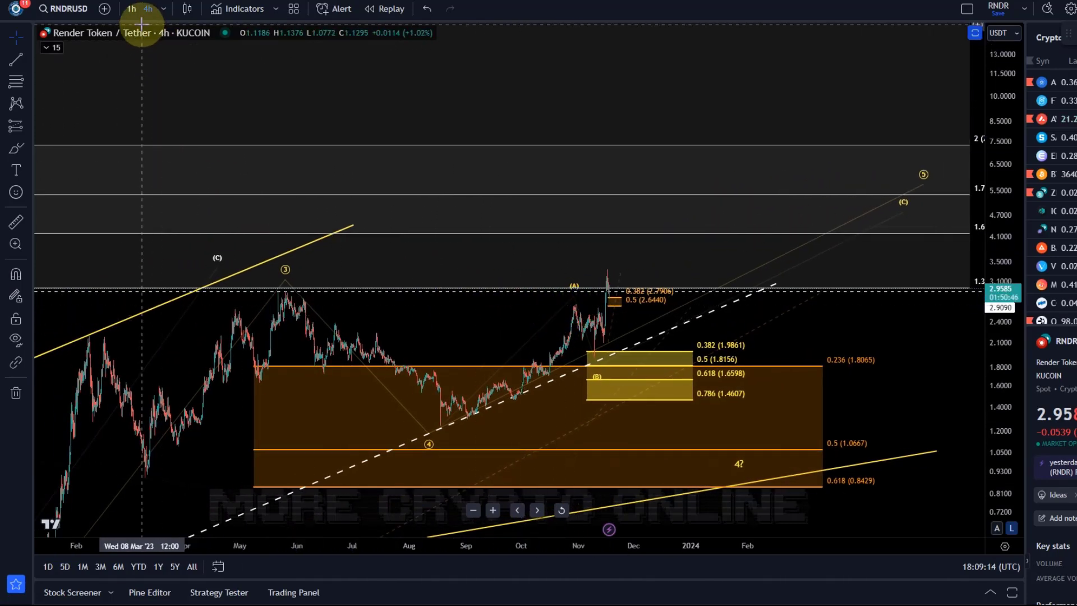
pyautogui.click(132, 10)
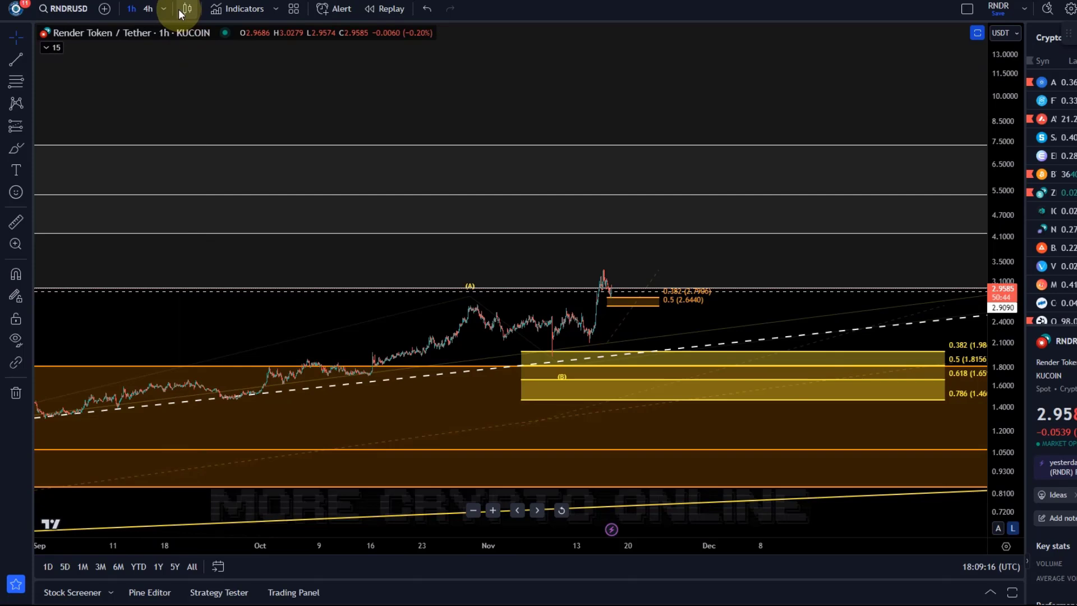
pyautogui.click(157, 14)
pyautogui.click(176, 366)
# Pan the 4h chart back to the mid-2022 start of the wave count
pyautogui.moveTo(488, 329); pyautogui.dragTo(397, 312)
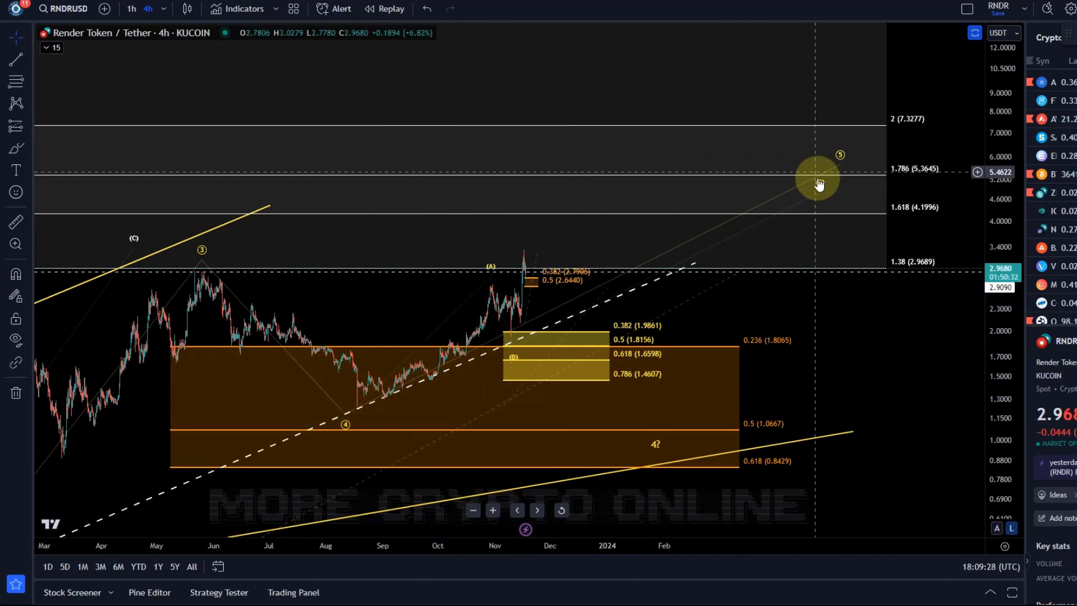
pyautogui.moveTo(185, 443); pyautogui.dragTo(500, 308)
pyautogui.moveTo(329, 480); pyautogui.dragTo(388, 443)
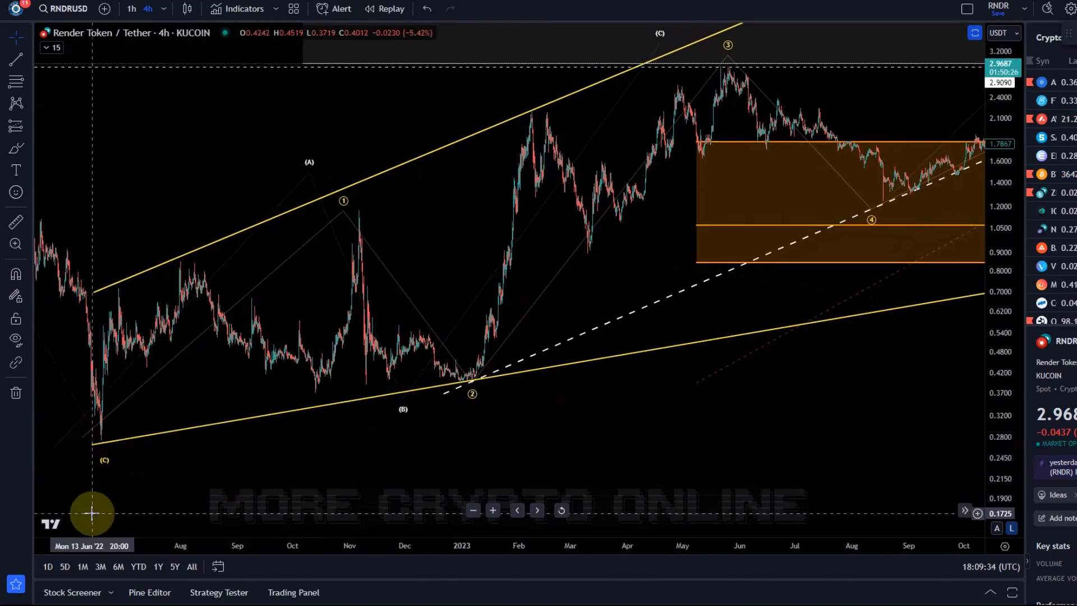
# Switch to the 1-day interval and frame 2022 through the projected wave 5 target
pyautogui.click(163, 8)
pyautogui.click(169, 448)
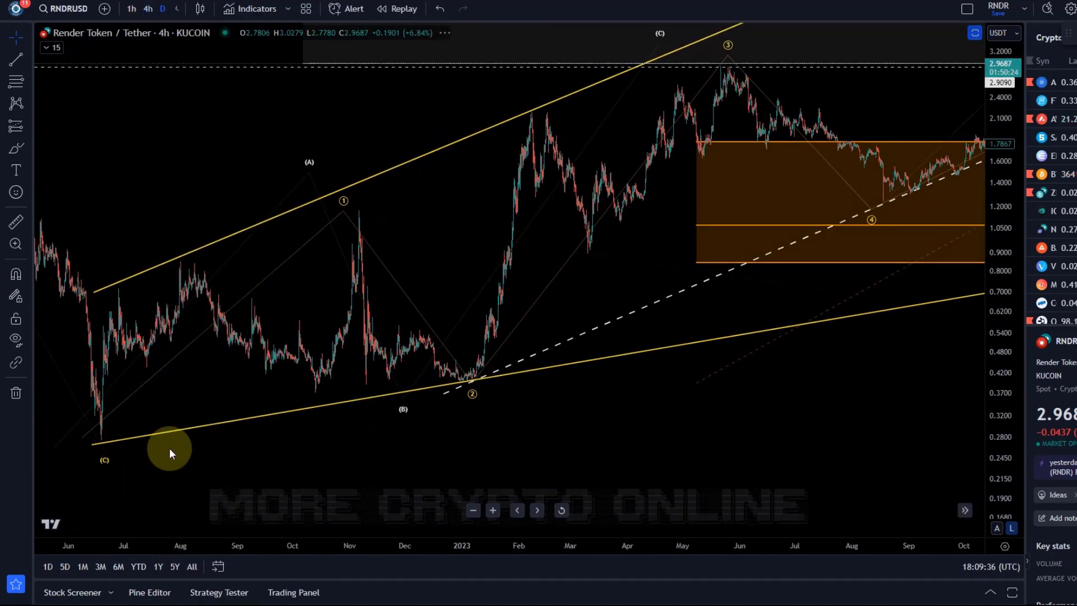
pyautogui.scroll(-5, 632, 406)
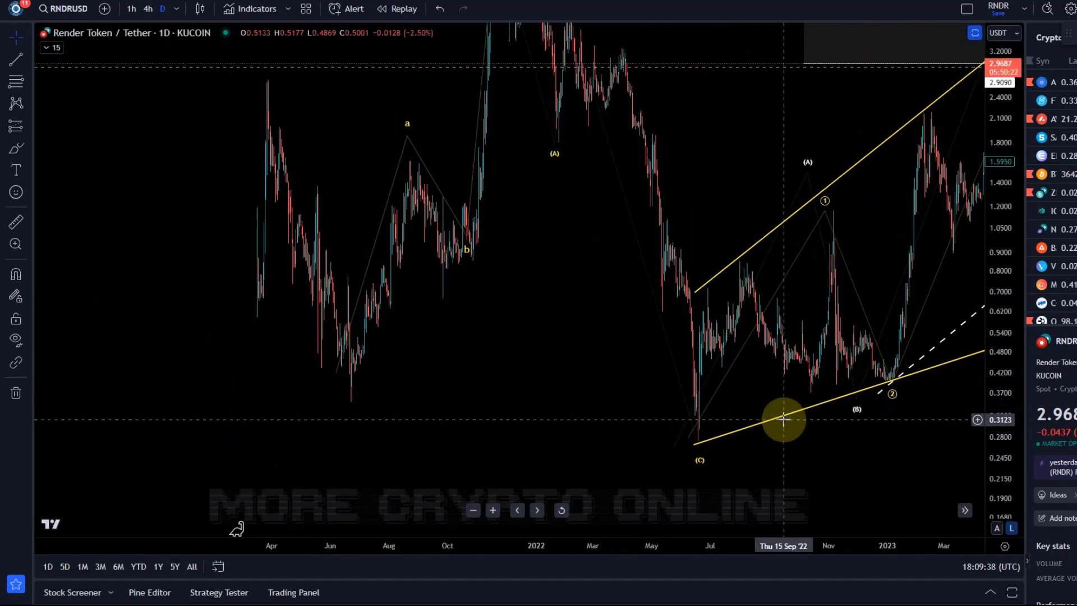
pyautogui.moveTo(412, 429); pyautogui.dragTo(320, 431)
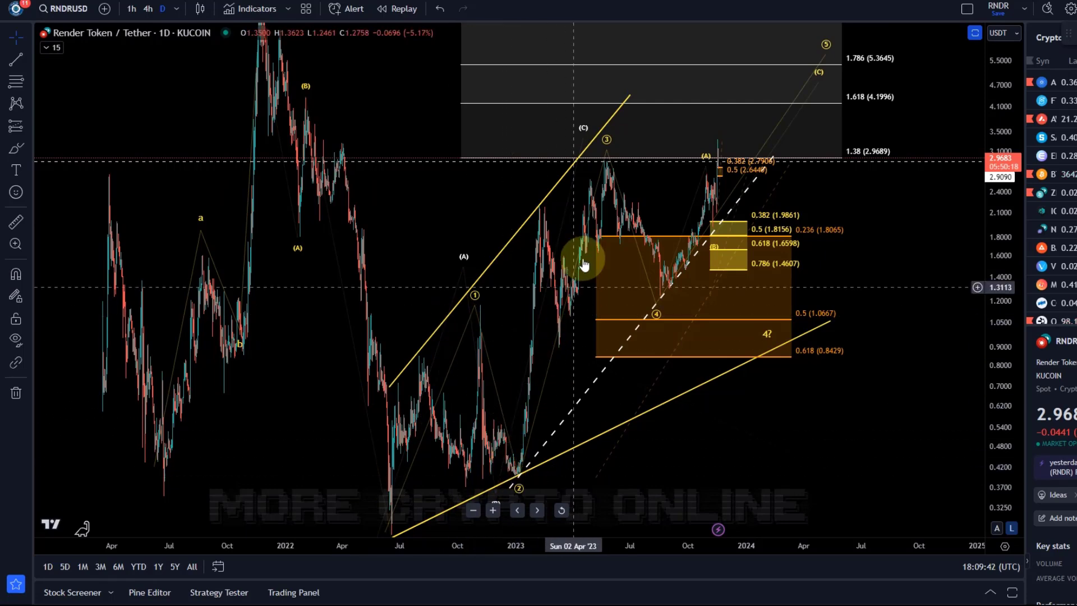
pyautogui.scroll(5, 699, 243)
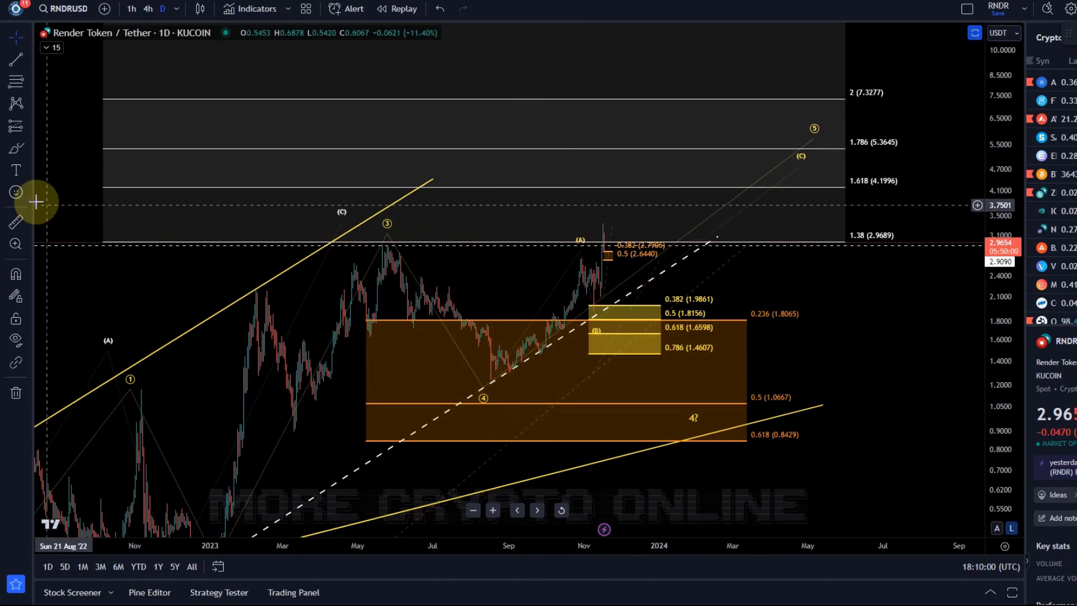
pyautogui.click(16, 148)
pyautogui.moveTo(485, 380); pyautogui.dragTo(584, 258)
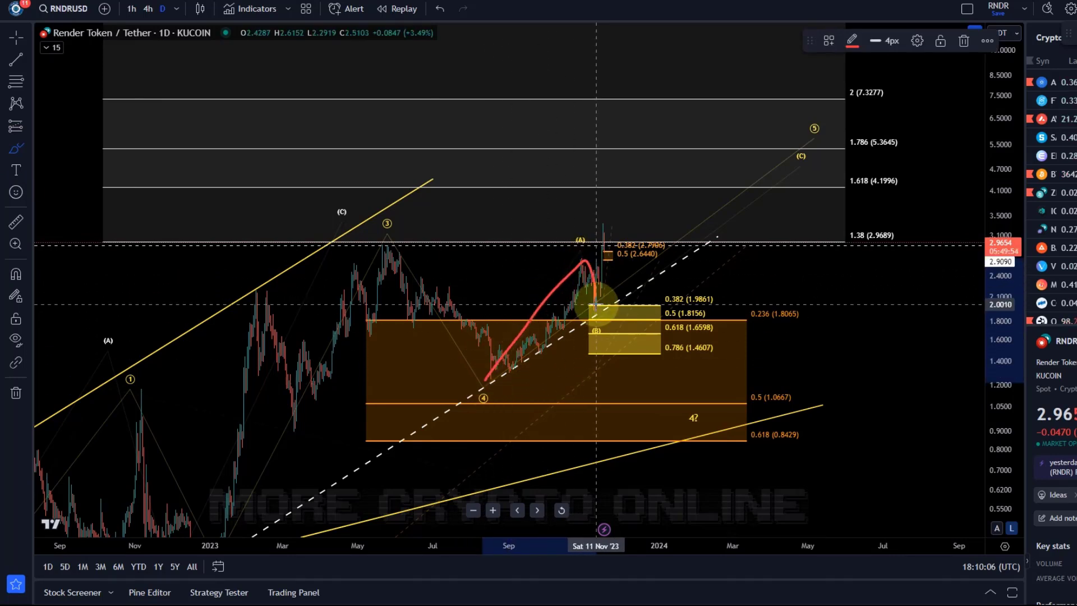
pyautogui.moveTo(595, 305); pyautogui.dragTo(652, 182)
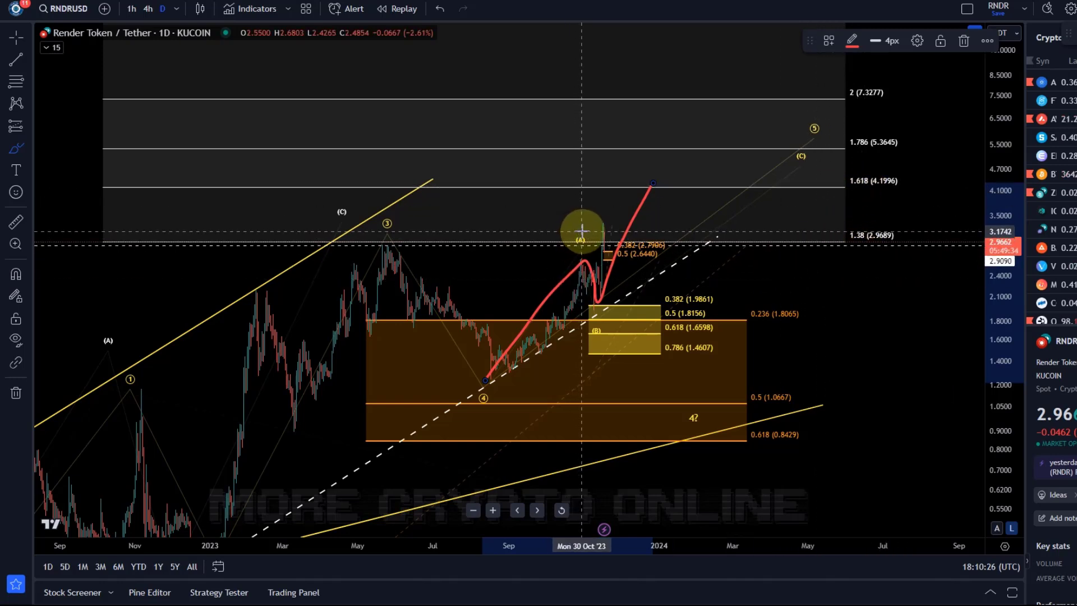
pyautogui.press('Delete')
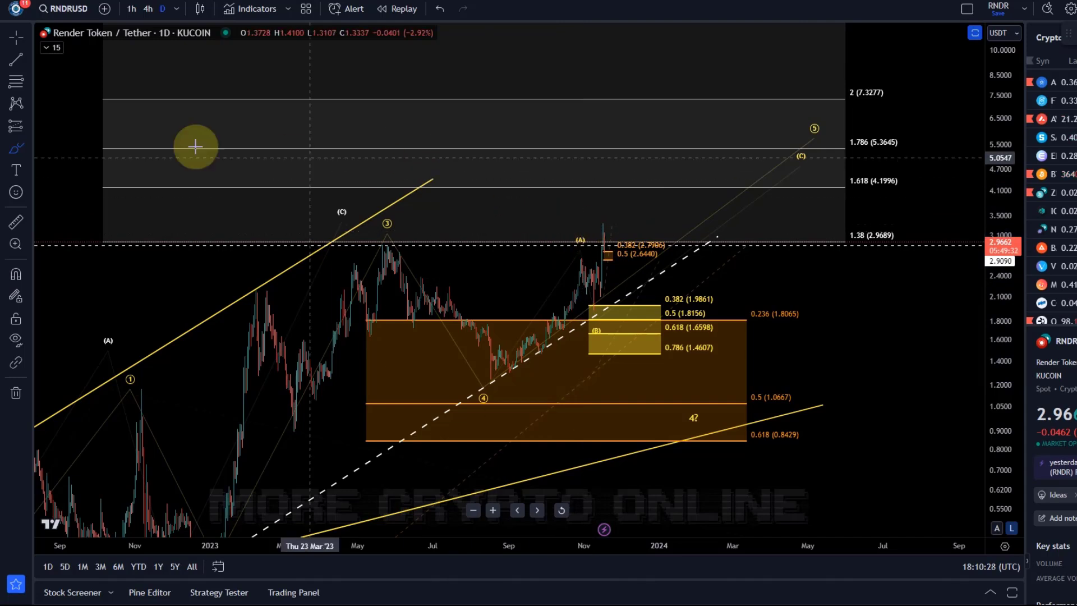
# Draw a trend-based Fib extension from the wave-4 low through the (A) peak to a third point
pyautogui.click(28, 84)
pyautogui.click(72, 145)
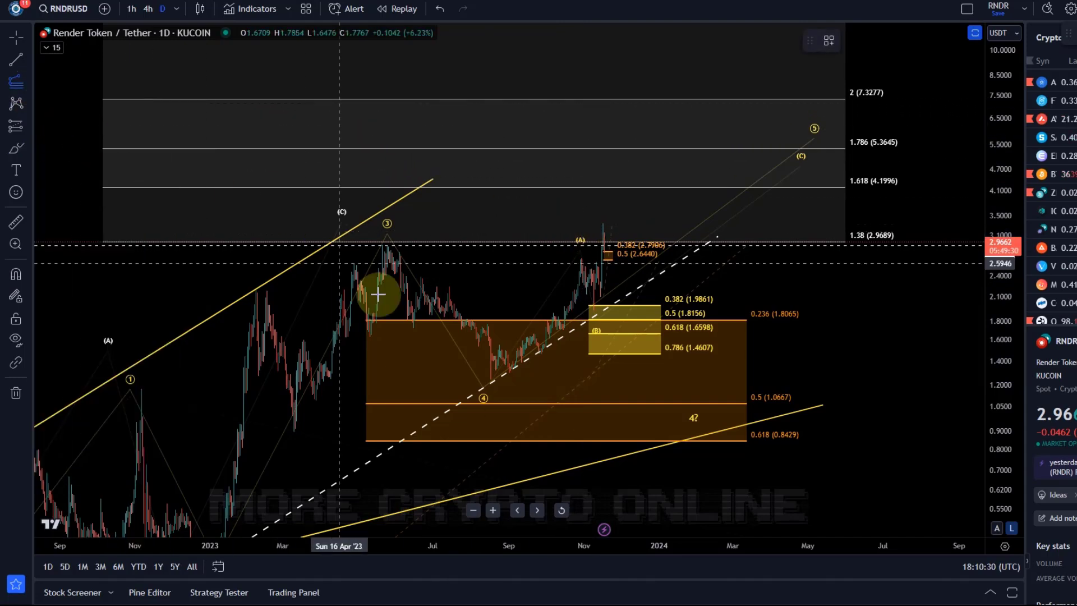
pyautogui.click(488, 381)
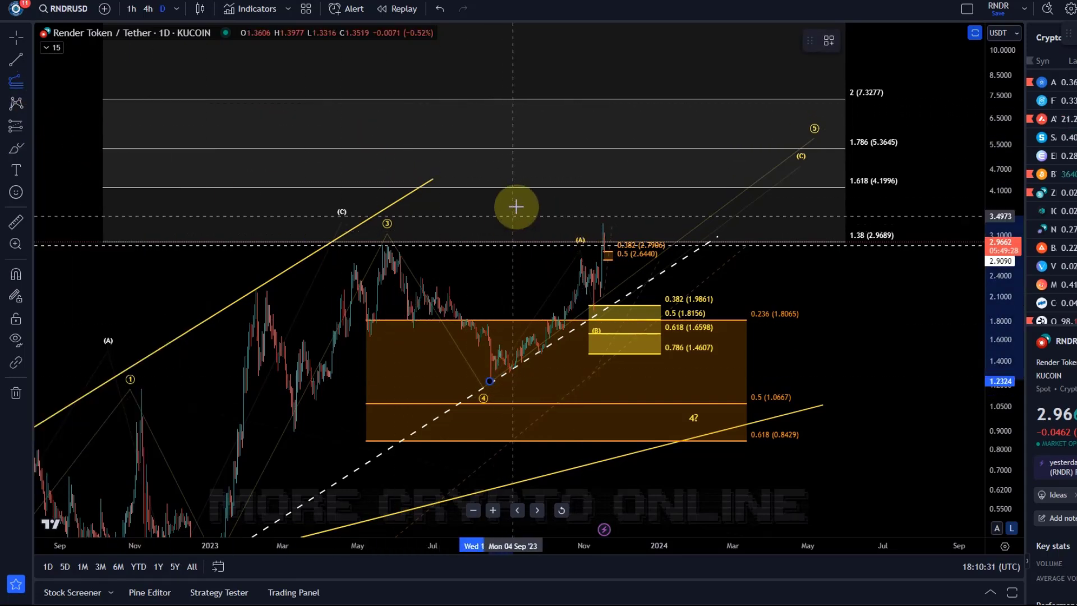
pyautogui.click(563, 258)
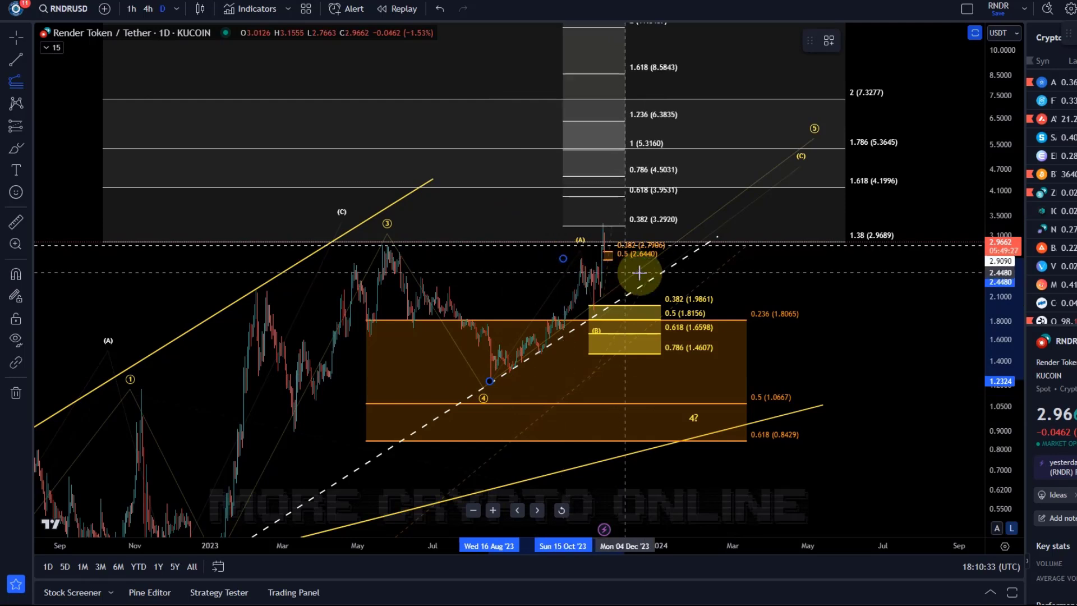
pyautogui.click(743, 310)
pyautogui.moveTo(743, 309); pyautogui.dragTo(749, 309)
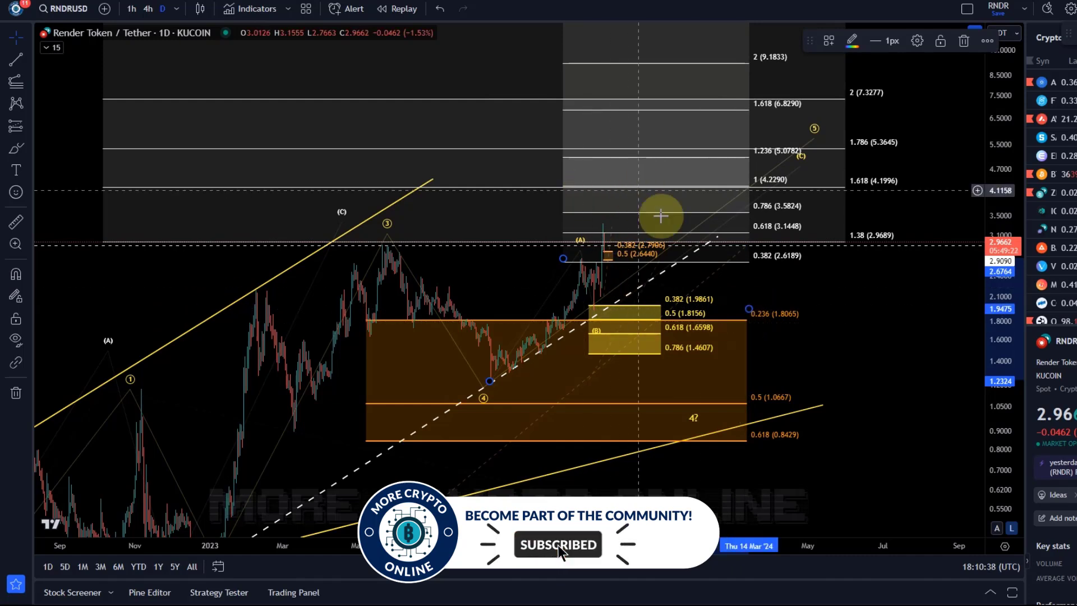
pyautogui.moveTo(1005, 354); pyautogui.dragTo(699, 268)
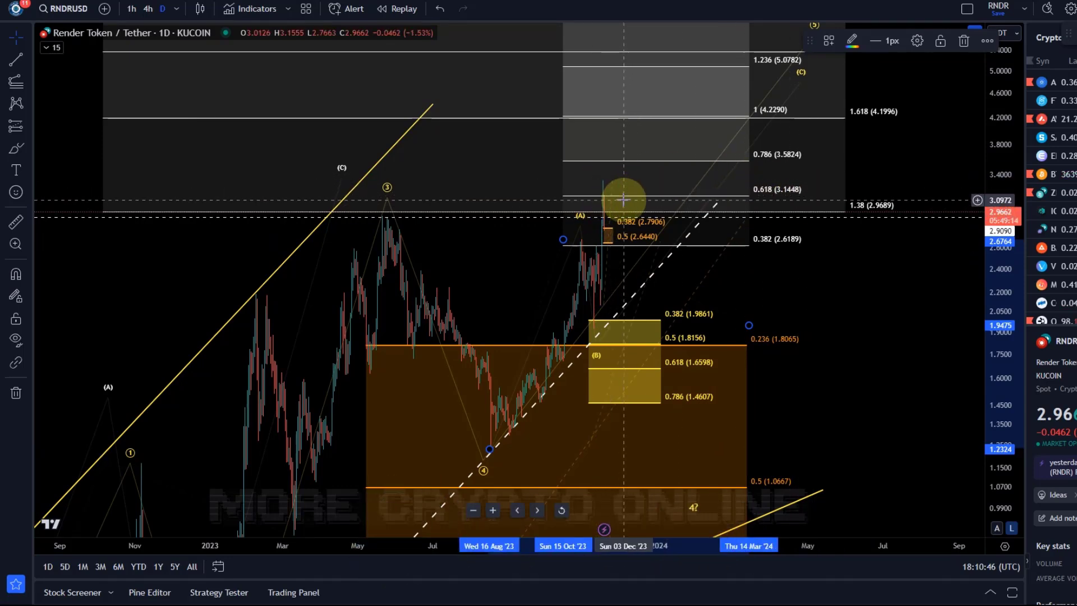
pyautogui.click(889, 347)
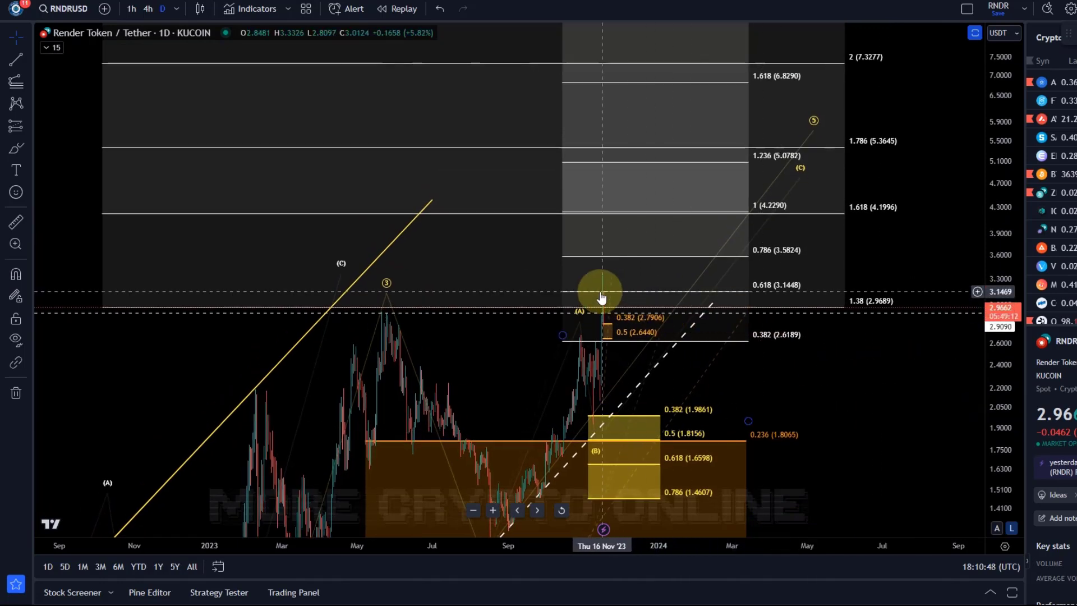
# Move the (C) point down to the recent high, reframe the view and select the extension
pyautogui.moveTo(801, 179); pyautogui.dragTo(610, 275)
pyautogui.moveTo(842, 400); pyautogui.dragTo(819, 326)
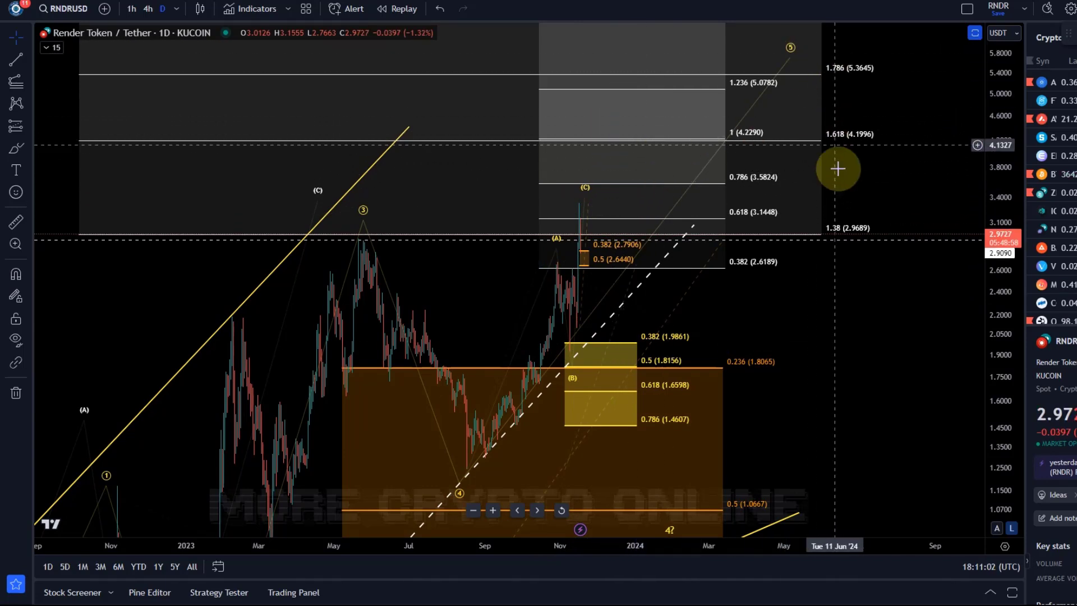
pyautogui.moveTo(842, 312); pyautogui.dragTo(942, 211)
pyautogui.moveTo(356, 510); pyautogui.dragTo(606, 254)
pyautogui.moveTo(883, 154); pyautogui.dragTo(531, 505)
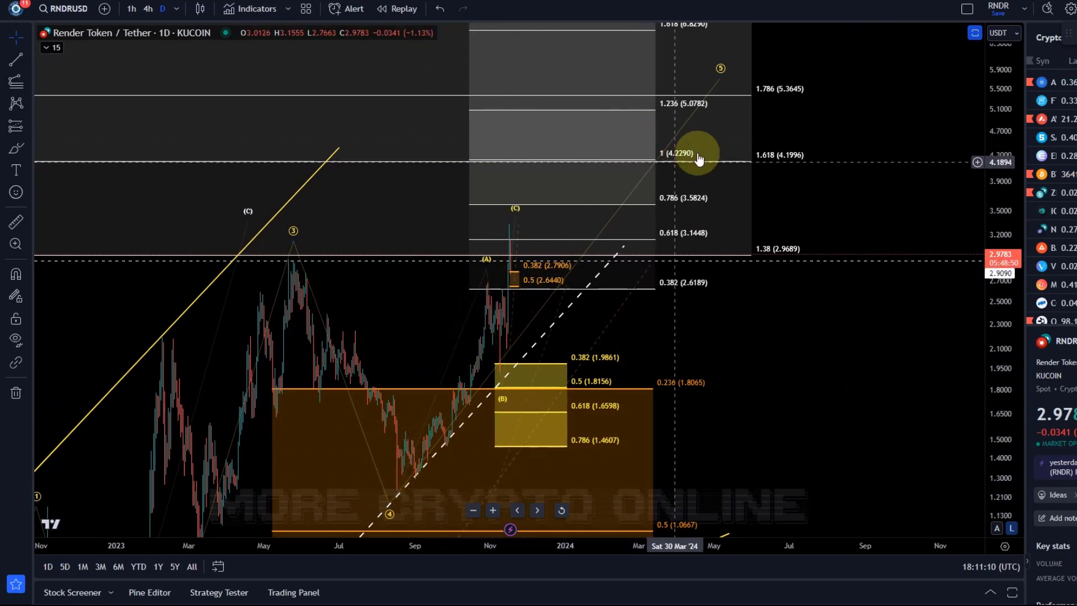
pyautogui.click(679, 157)
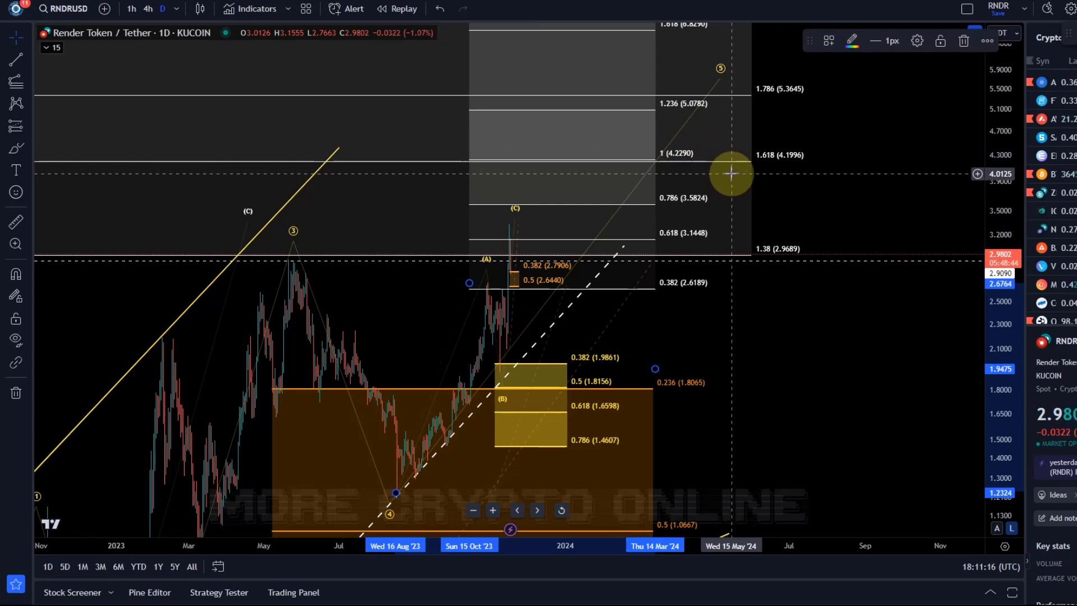
# Delete the Fibonacci extension and zoom and rescale onto the recent price move
pyautogui.press('Delete')
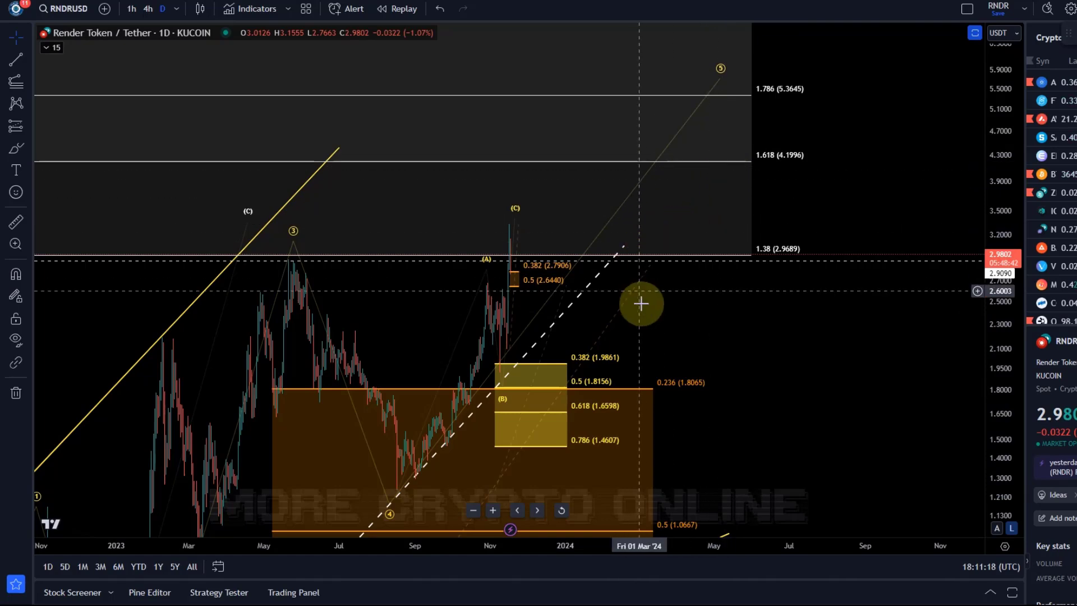
pyautogui.scroll(2, 594, 309)
pyautogui.moveTo(551, 325); pyautogui.dragTo(739, 257)
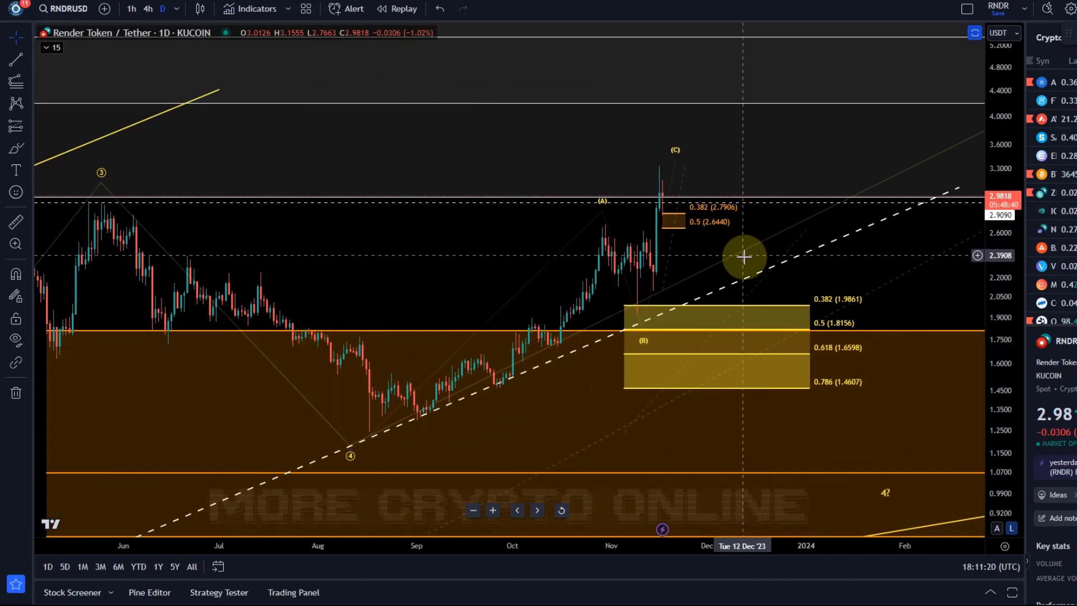
pyautogui.scroll(2, 743, 255)
pyautogui.moveTo(1002, 338); pyautogui.dragTo(926, 288)
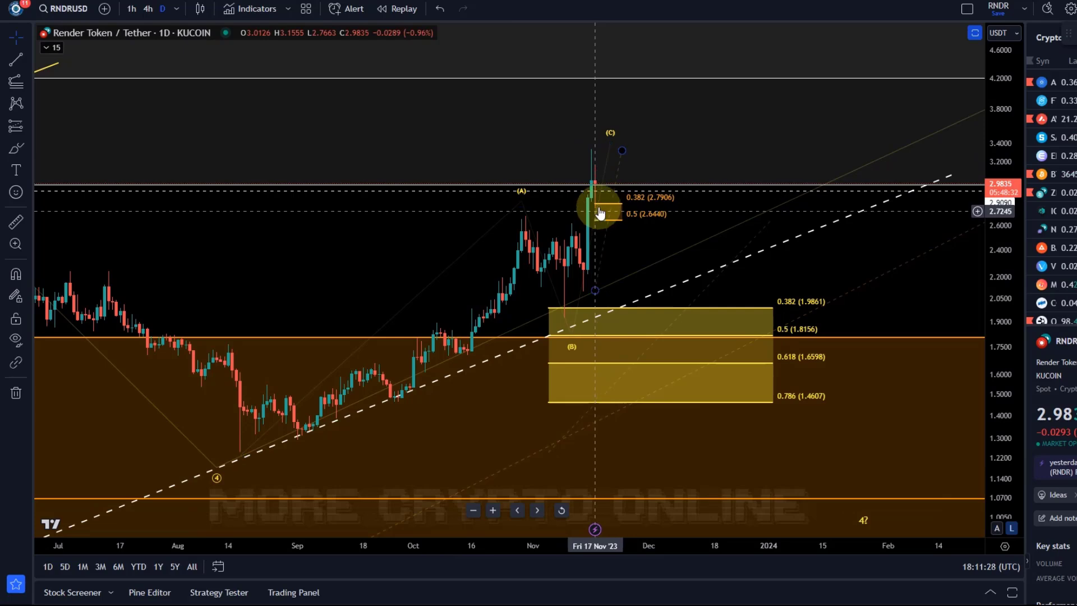
# Switch to 1h and frame the recent peak and the 0.382–0.5 retracement box
pyautogui.click(132, 10)
pyautogui.moveTo(300, 178); pyautogui.dragTo(372, 231)
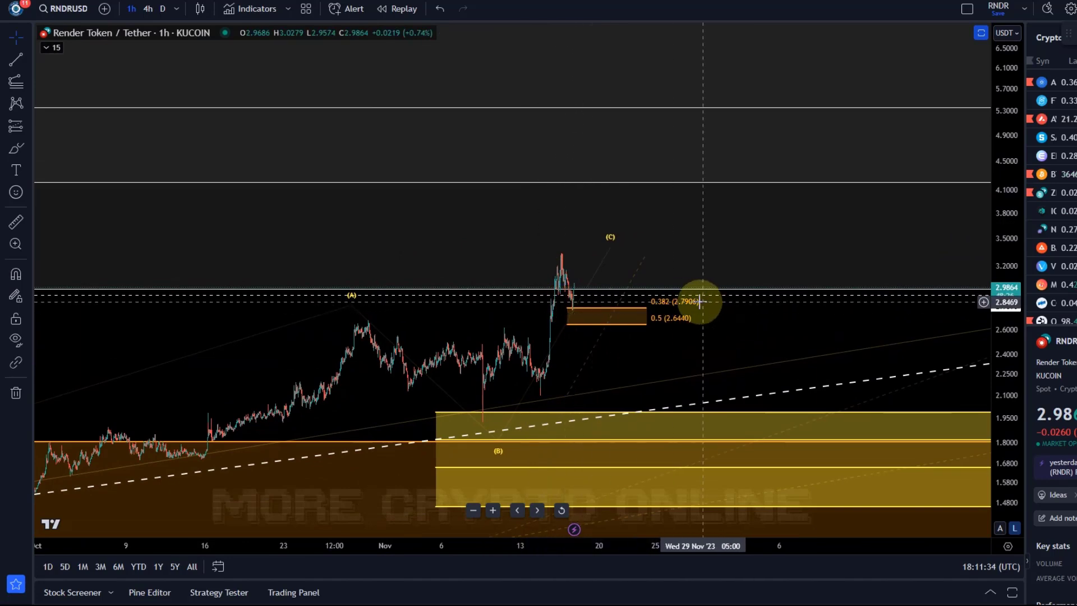
pyautogui.moveTo(998, 366); pyautogui.dragTo(990, 92)
pyautogui.moveTo(765, 411); pyautogui.dragTo(886, 241)
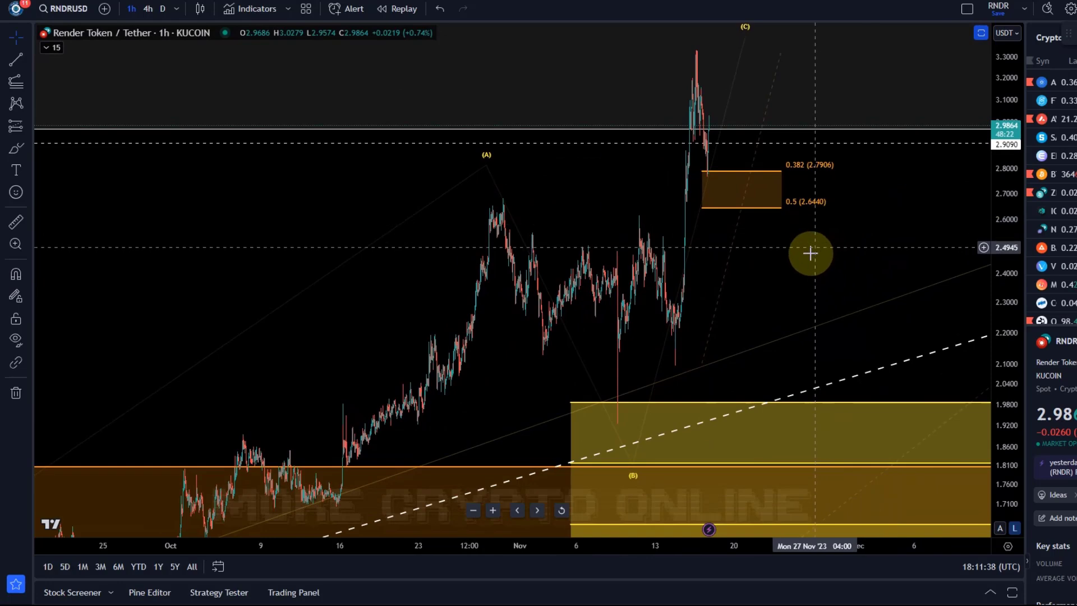
pyautogui.scroll(5, 712, 329)
pyautogui.moveTo(544, 313); pyautogui.dragTo(799, 368)
pyautogui.scroll(4, 596, 372)
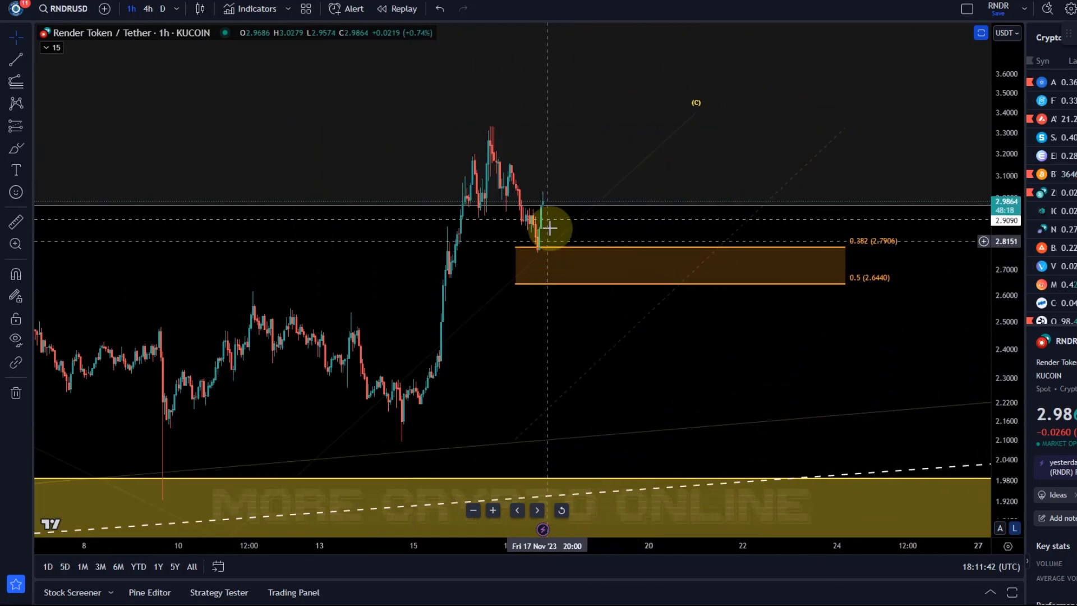
# Widen the price range and raise the ABC wave's (C) point to about 4.2464
pyautogui.scroll(-5, 678, 284)
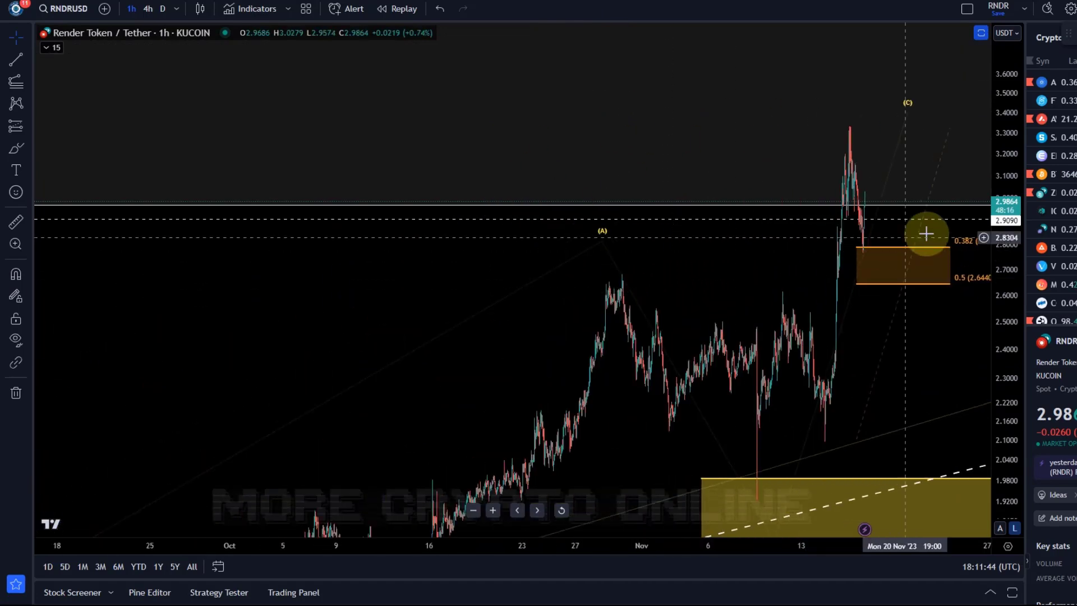
pyautogui.moveTo(999, 211); pyautogui.dragTo(641, 266)
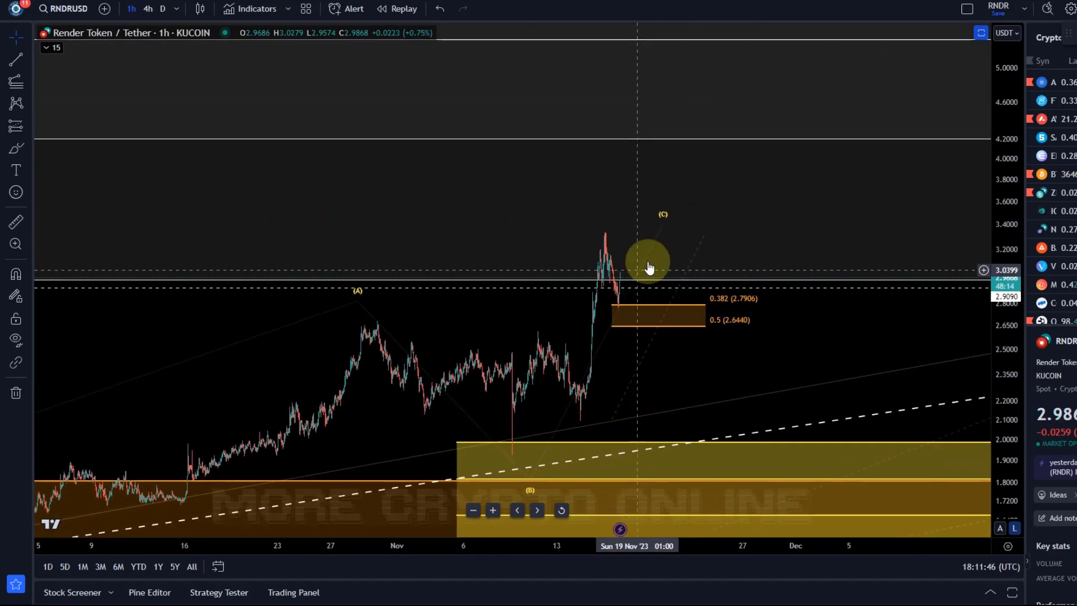
pyautogui.moveTo(661, 221); pyautogui.dragTo(653, 135)
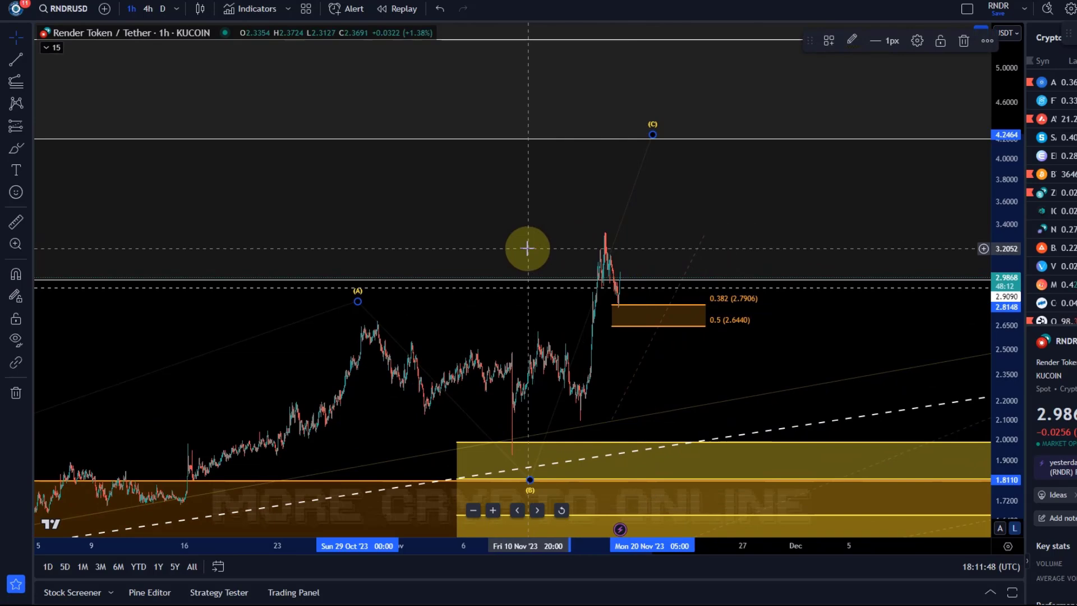
pyautogui.moveTo(527, 248); pyautogui.dragTo(501, 204)
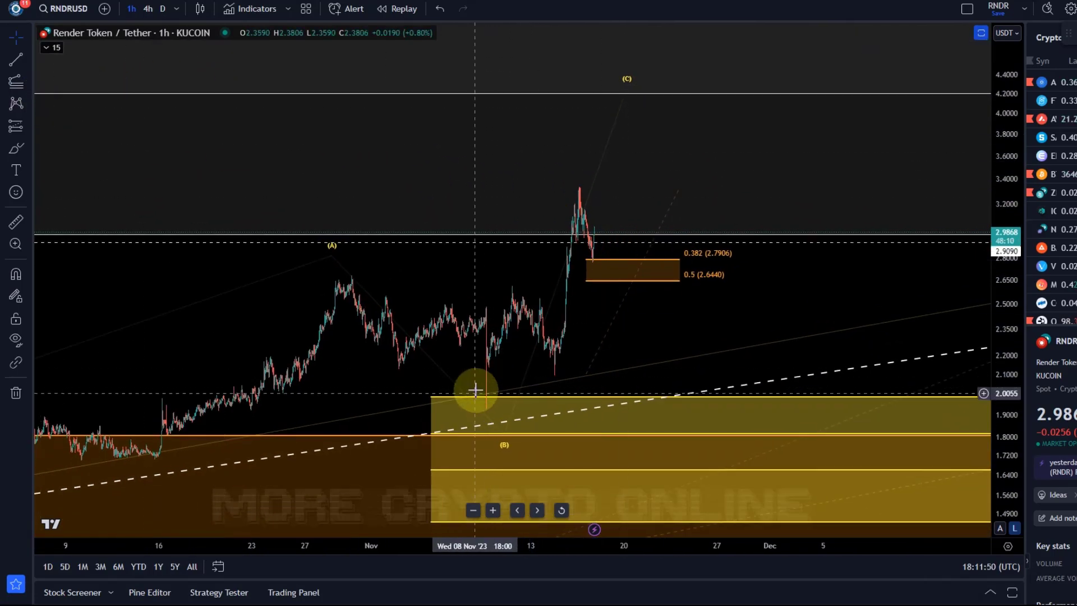
# Draw an Elliott impulse 0–5 from the (B) low to near (C), then nudge (B) lower
pyautogui.click(32, 106)
pyautogui.click(207, 338)
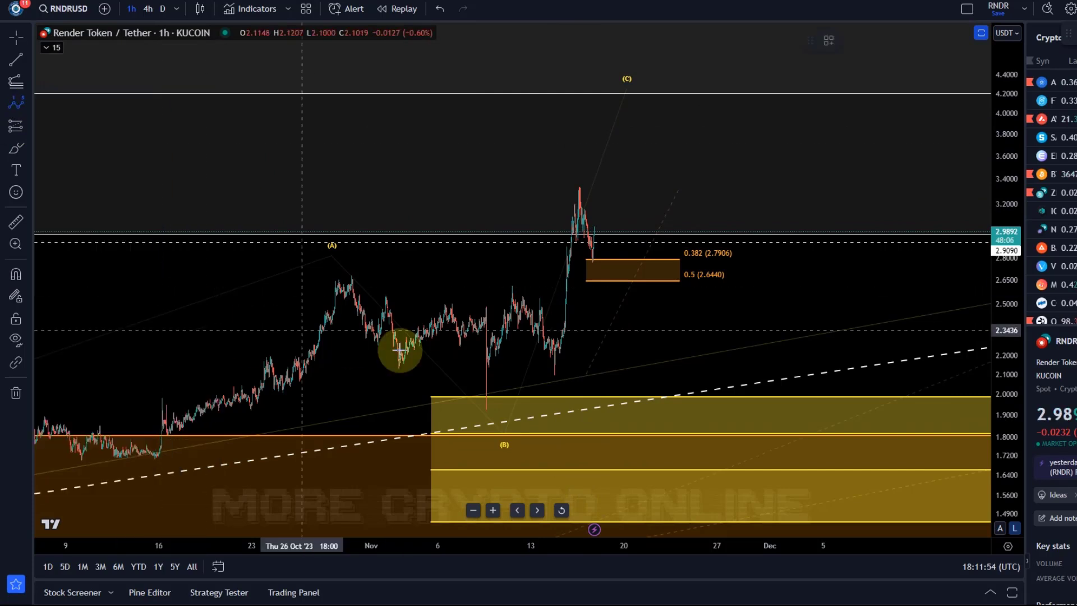
pyautogui.click(484, 401)
pyautogui.click(511, 282)
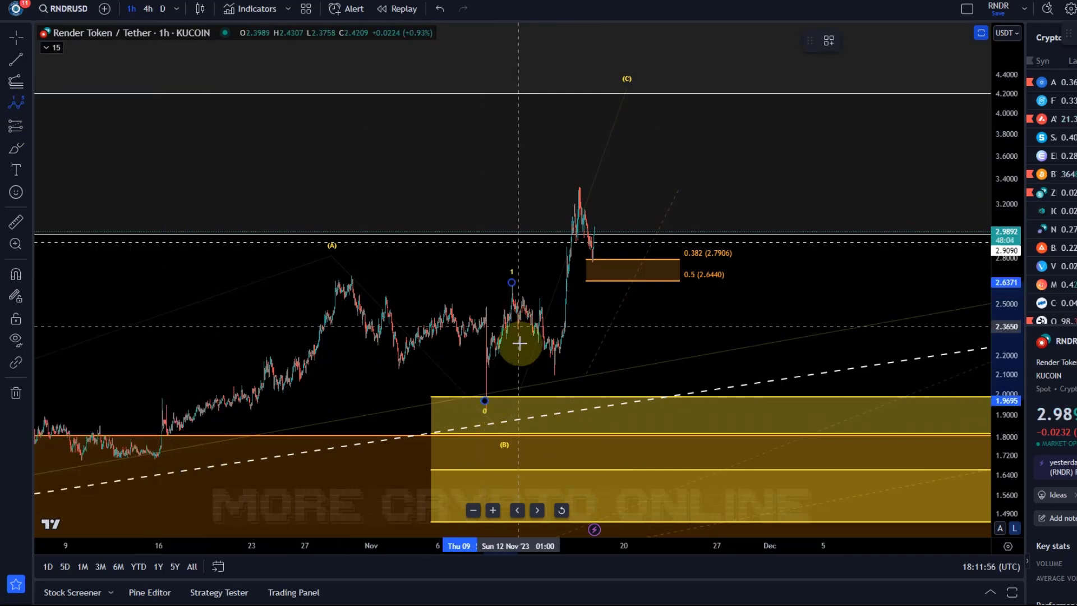
pyautogui.click(554, 372)
pyautogui.click(577, 178)
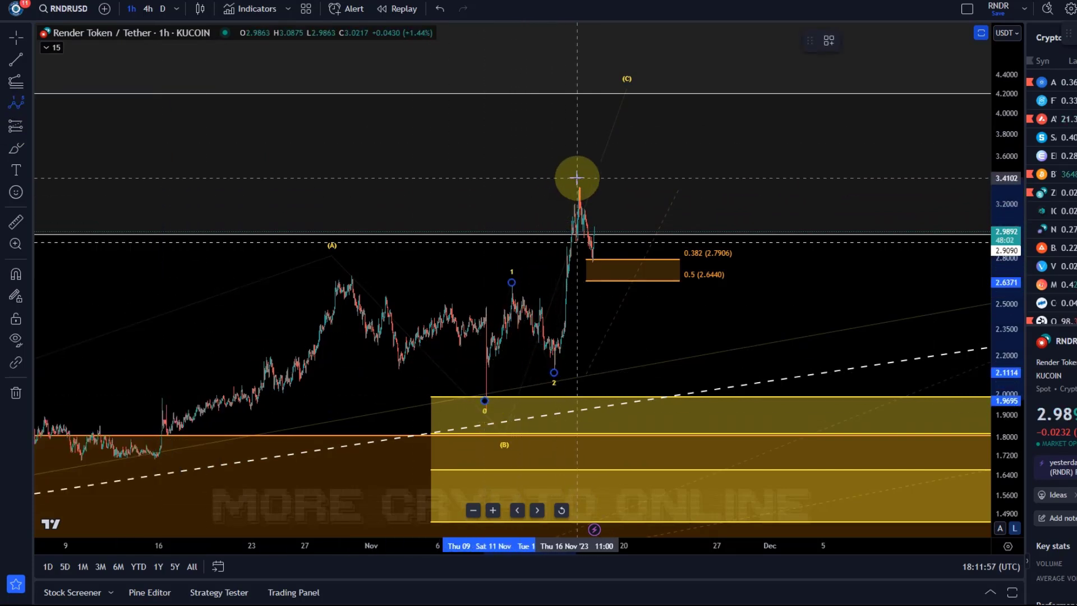
pyautogui.click(598, 259)
pyautogui.click(638, 106)
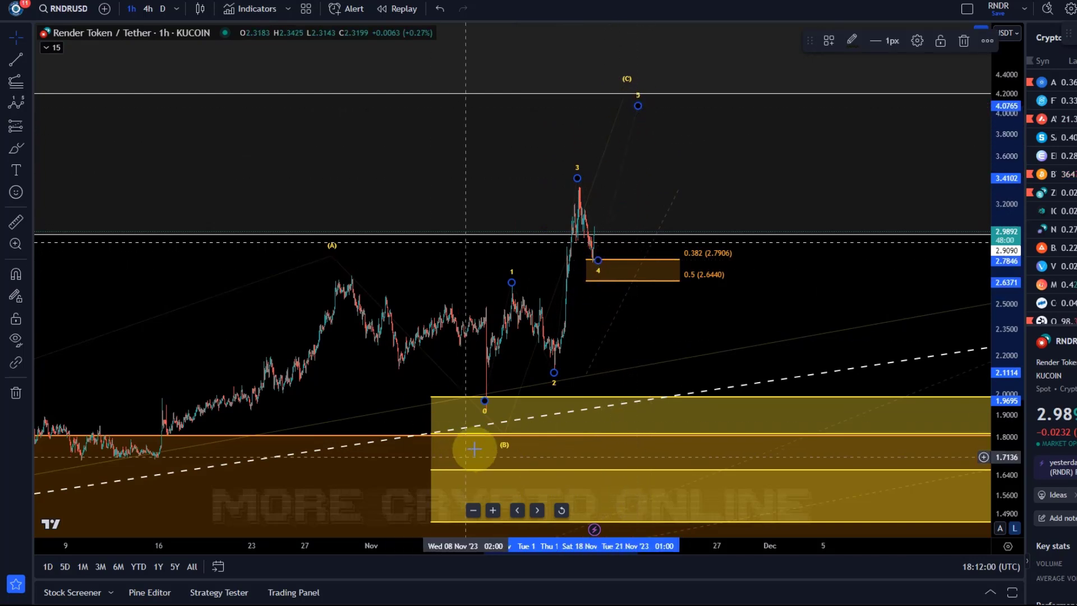
pyautogui.moveTo(504, 449); pyautogui.dragTo(481, 428)
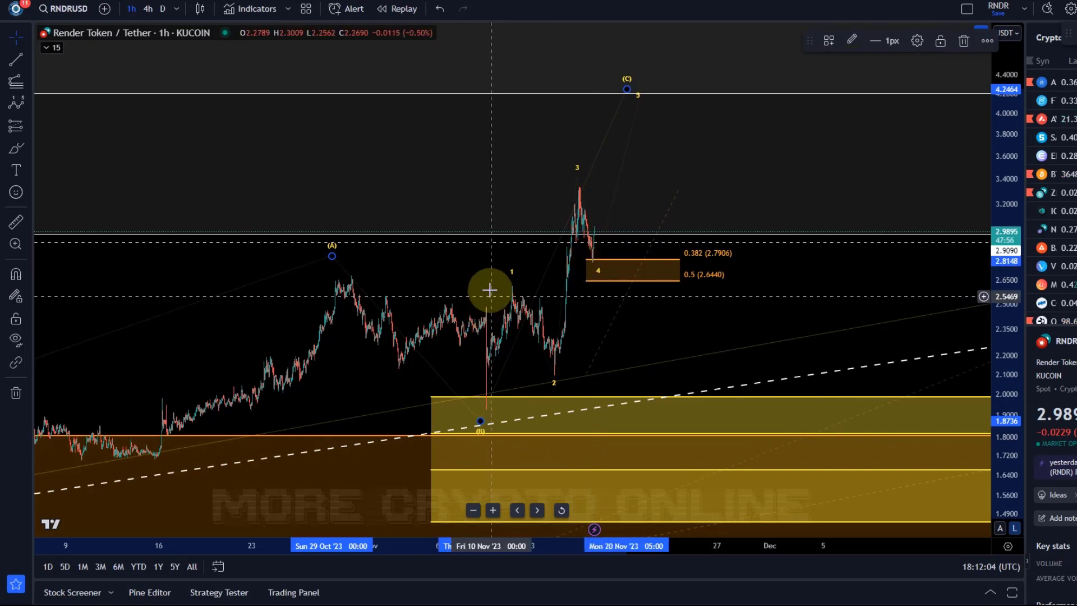
# Raise the shared (C) and wave-5 point to about 4.3046, then select the Fibonacci box
pyautogui.moveTo(711, 277)
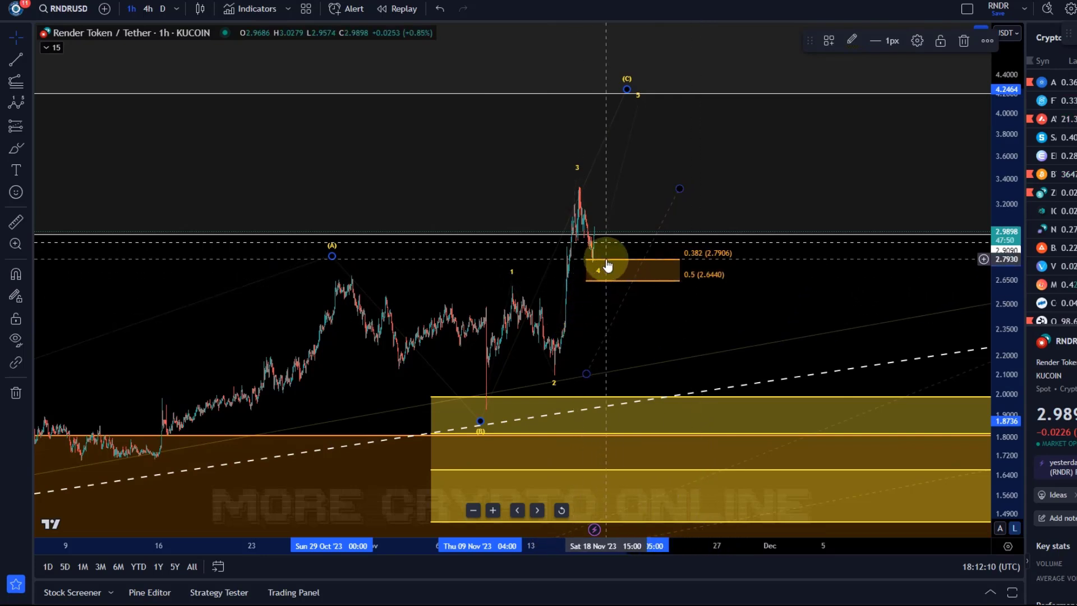
pyautogui.click(621, 110)
pyautogui.moveTo(643, 106); pyautogui.dragTo(639, 88)
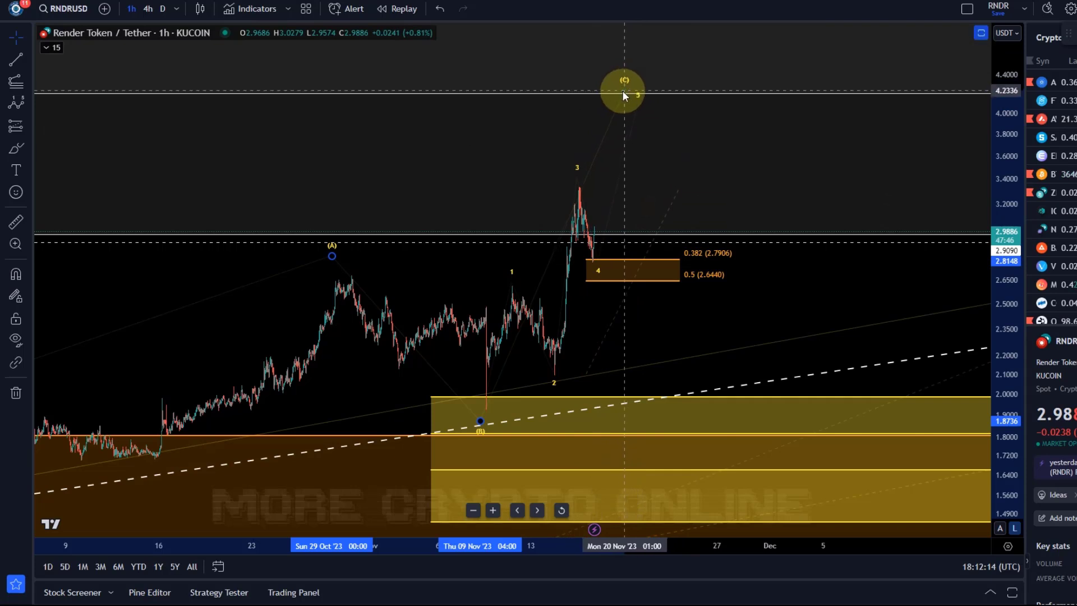
pyautogui.moveTo(627, 94); pyautogui.dragTo(635, 83)
pyautogui.click(671, 286)
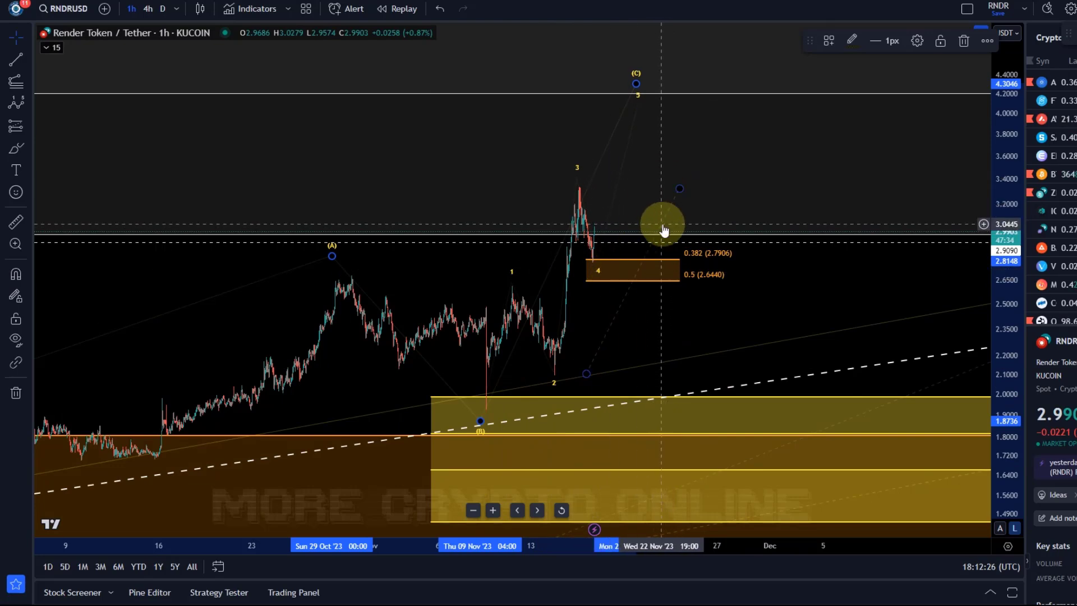
# Center the wave count and nudge the impulse's wave 3 peak up to about 3.4361
pyautogui.scroll(3, 480, 286)
pyautogui.moveTo(481, 286); pyautogui.dragTo(759, 328)
pyautogui.scroll(3, 685, 319)
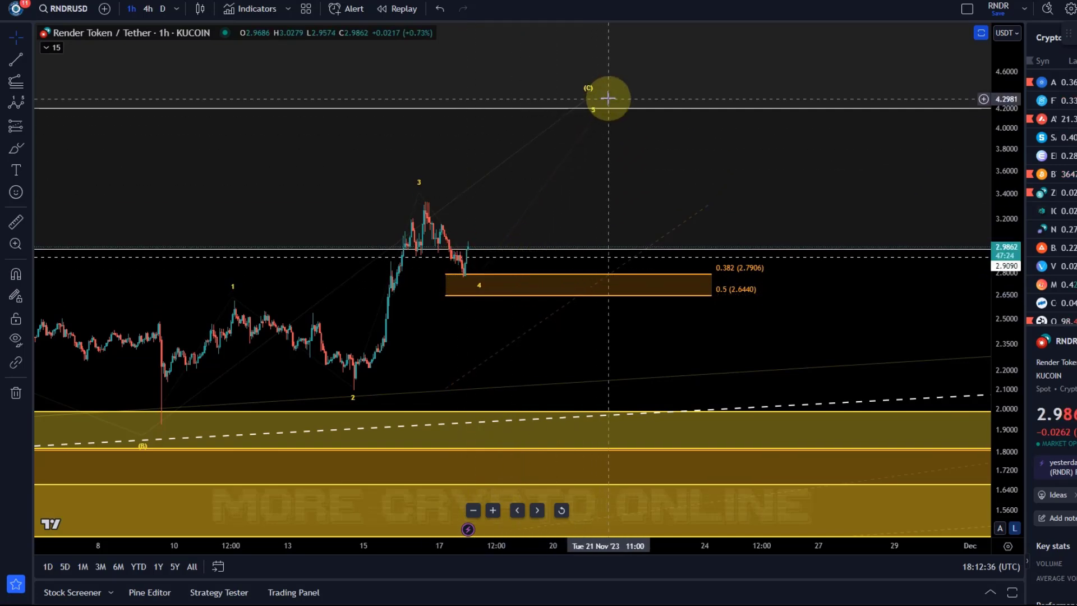
pyautogui.scroll(-3, 567, 337)
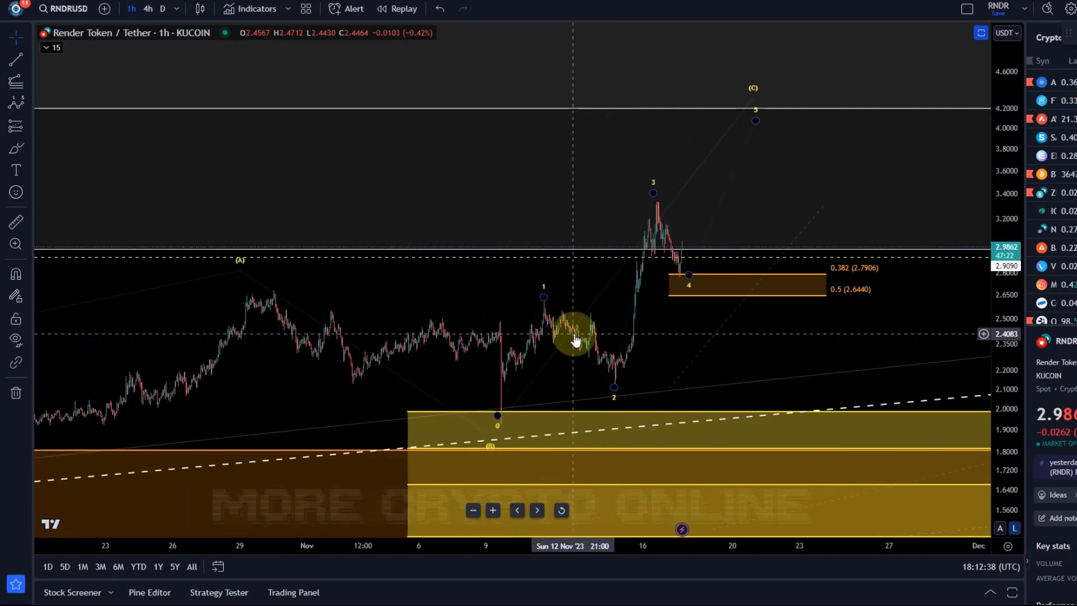
pyautogui.scroll(-4, 572, 340)
pyautogui.moveTo(693, 178); pyautogui.dragTo(378, 178)
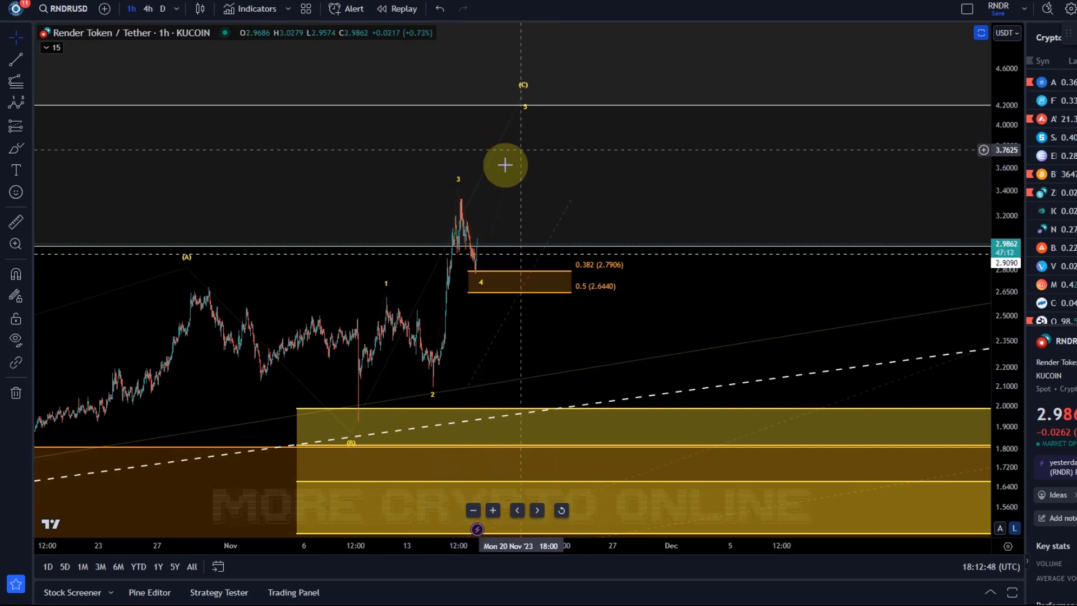
pyautogui.moveTo(457, 181)
pyautogui.mouseDown()
pyautogui.moveTo(549, 120)
pyautogui.moveTo(546, 135)
pyautogui.moveTo(459, 187)
pyautogui.mouseUp()
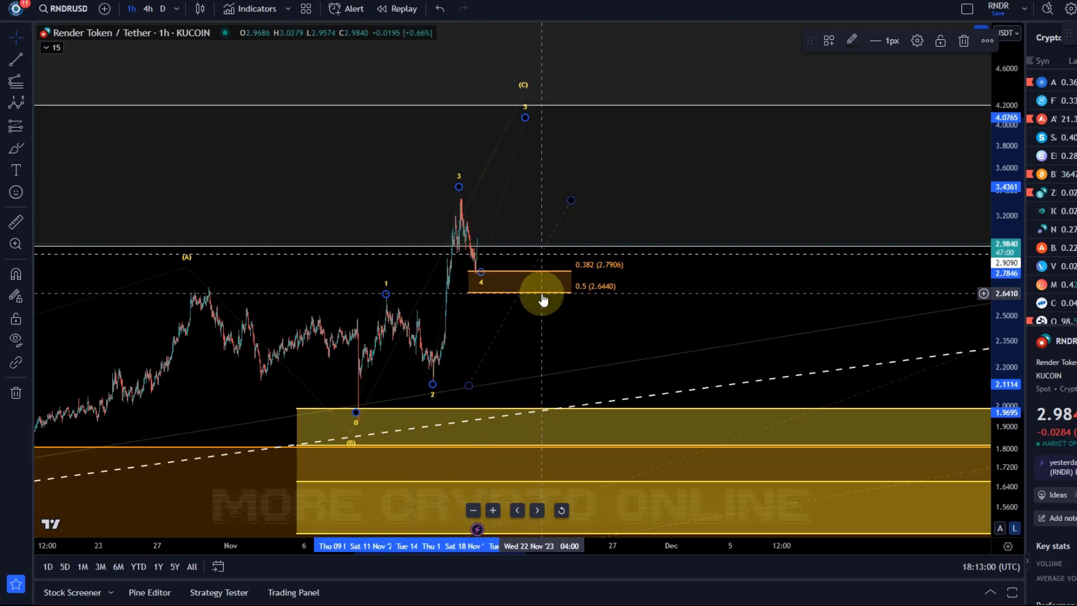
# Compress the price axis and move the ABC (B) point to about 1.6087 in early December
pyautogui.scroll(-4, 547, 291)
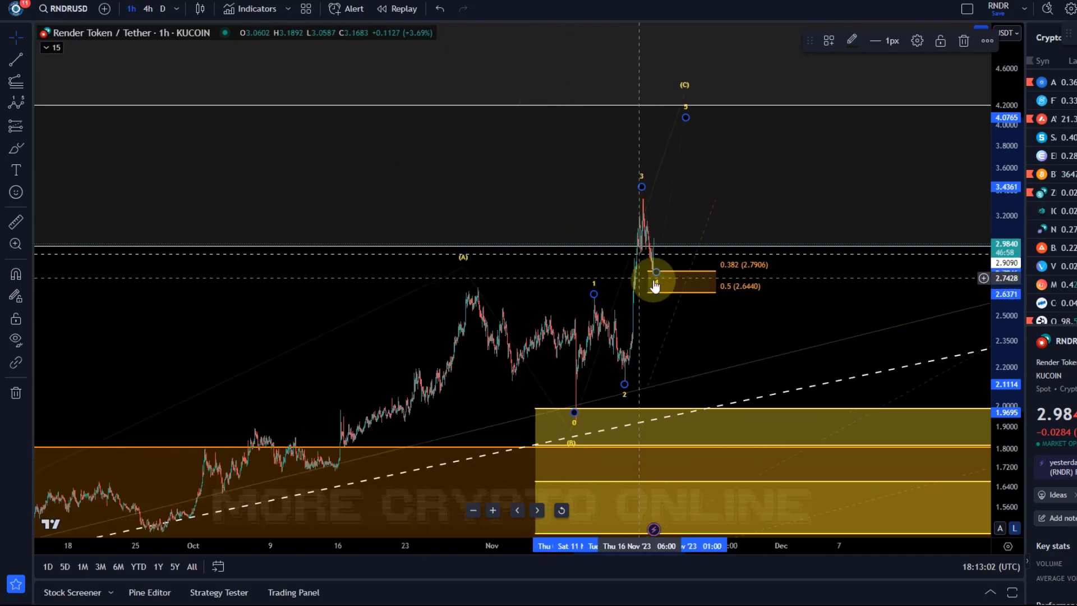
pyautogui.moveTo(736, 315); pyautogui.dragTo(475, 325)
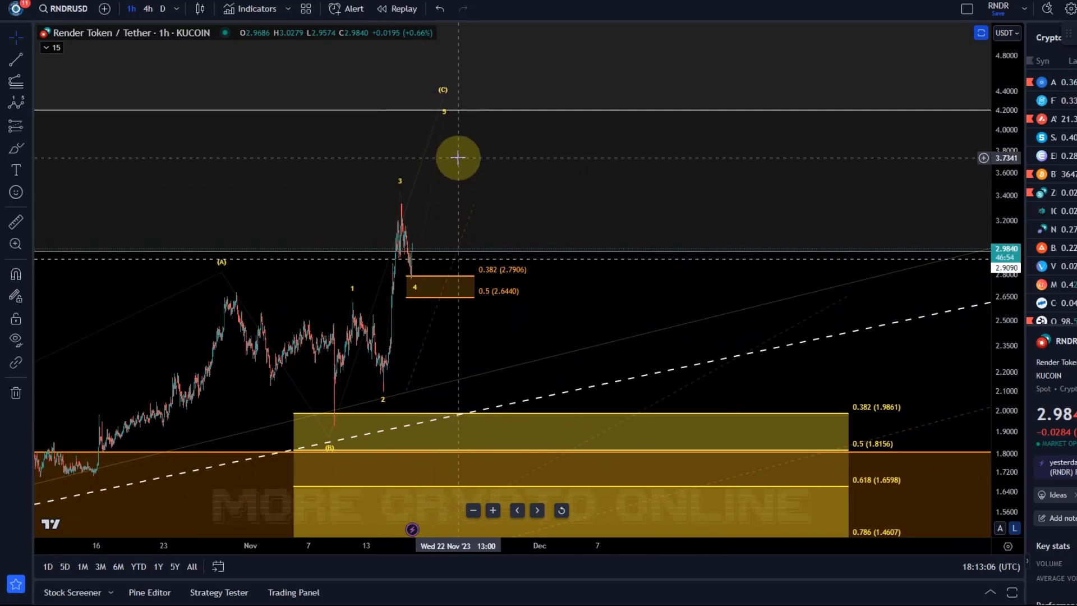
pyautogui.moveTo(548, 313); pyautogui.dragTo(361, 340)
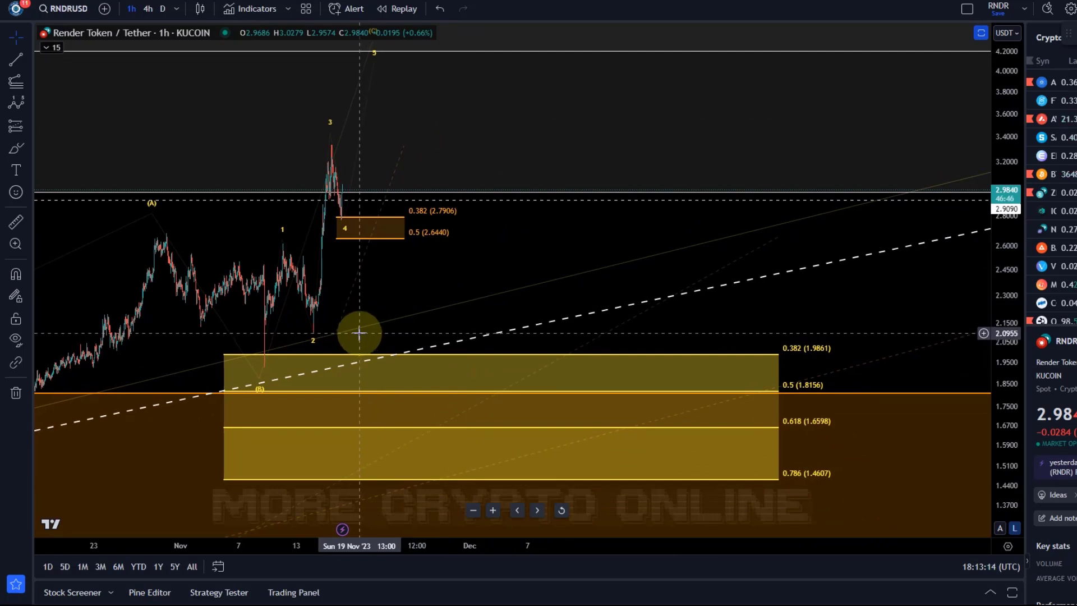
pyautogui.scroll(-2, 359, 333)
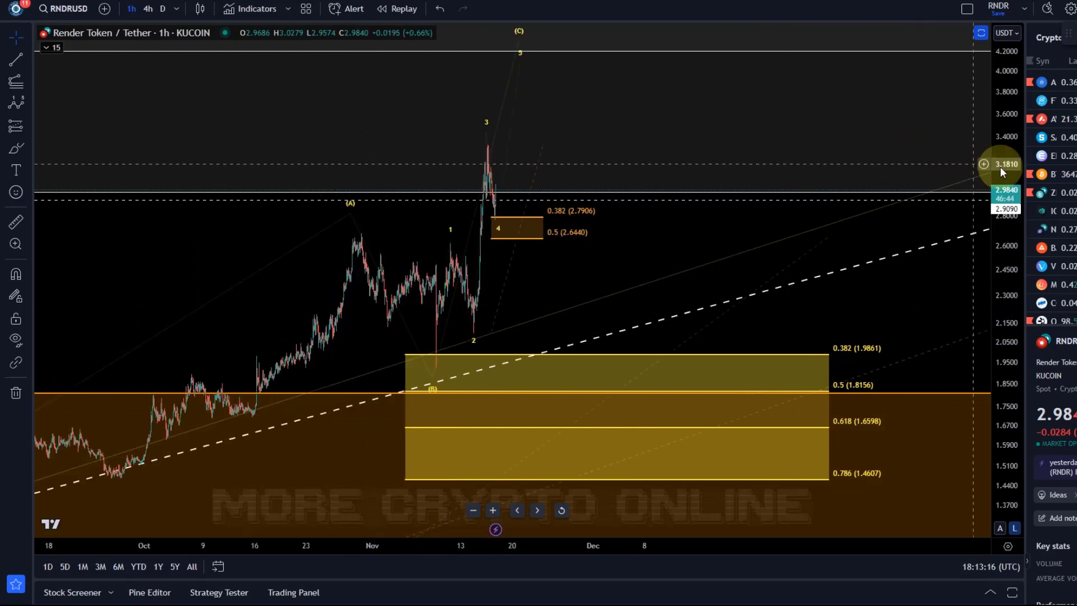
pyautogui.moveTo(1008, 194); pyautogui.dragTo(1010, 381)
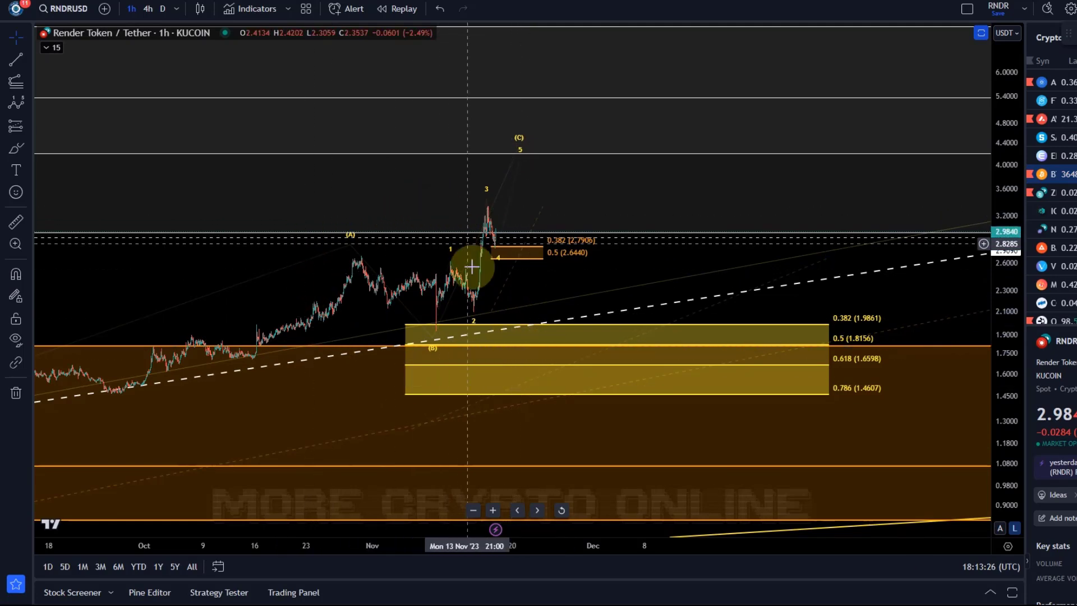
pyautogui.moveTo(424, 349)
pyautogui.mouseDown()
pyautogui.moveTo(582, 358)
pyautogui.moveTo(603, 372)
pyautogui.mouseUp()
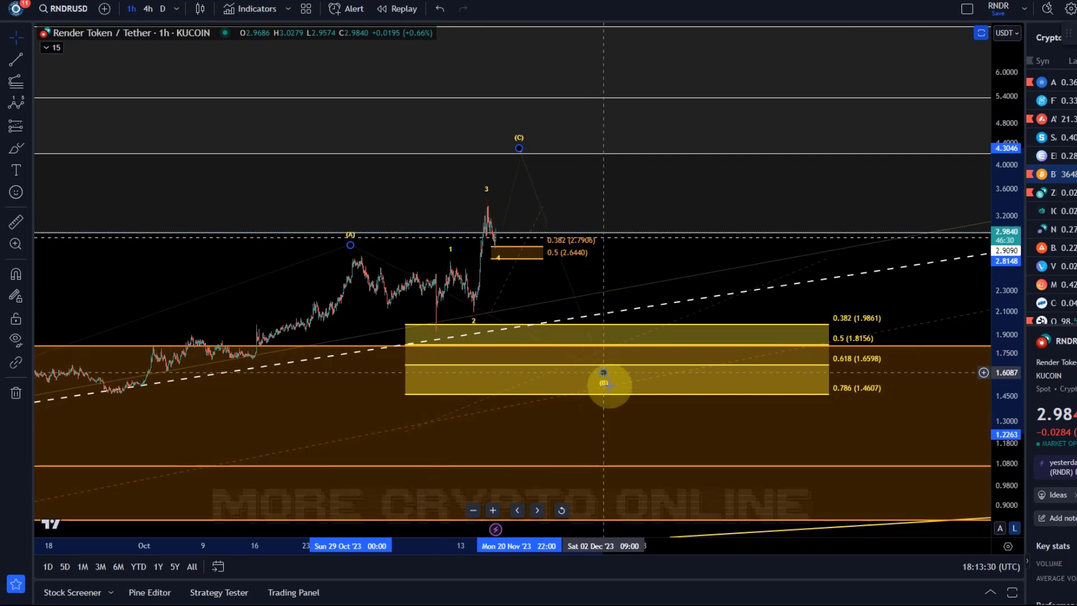
# Sketch a red freehand path from (A) down into the 0.618–0.786 zone and circle (B)
pyautogui.click(20, 147)
pyautogui.moveTo(354, 251)
pyautogui.mouseDown()
pyautogui.moveTo(437, 336)
pyautogui.moveTo(476, 207)
pyautogui.moveTo(609, 363)
pyautogui.mouseUp()
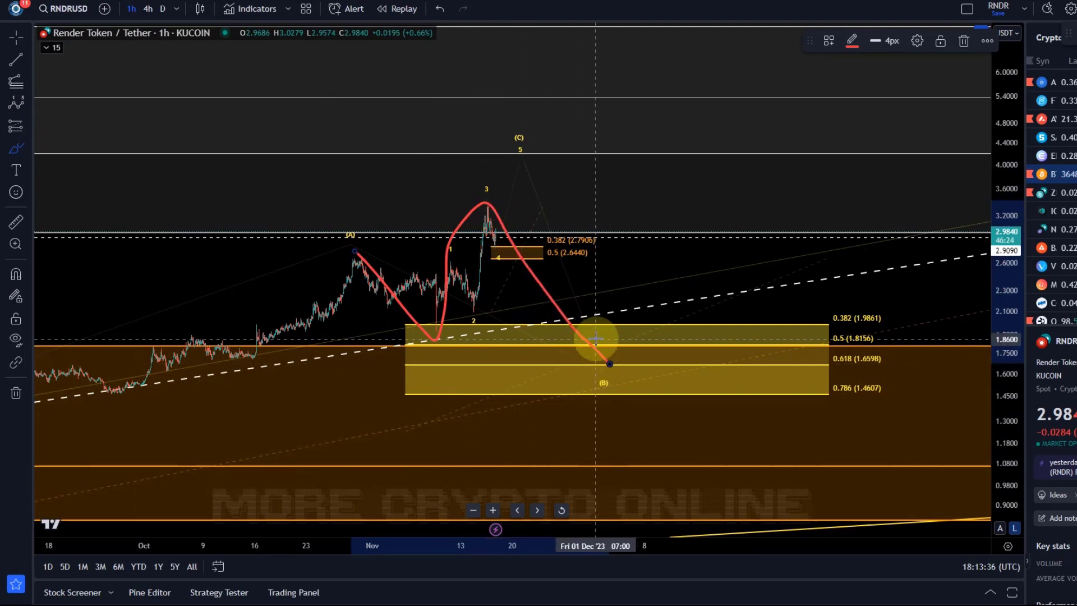
pyautogui.moveTo(583, 399)
pyautogui.mouseDown()
pyautogui.moveTo(657, 400)
pyautogui.moveTo(589, 336)
pyautogui.moveTo(601, 385)
pyautogui.moveTo(623, 396)
pyautogui.mouseUp()
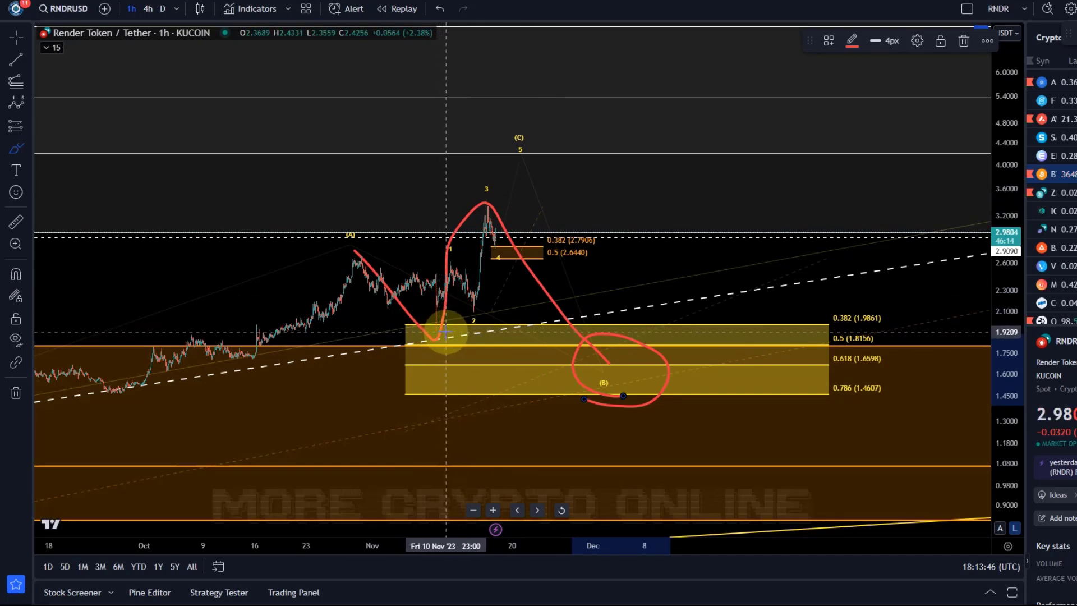
# Undo the red freehand sketches, then measure the upward price move from the zone and dismiss it
pyautogui.click(440, 8)
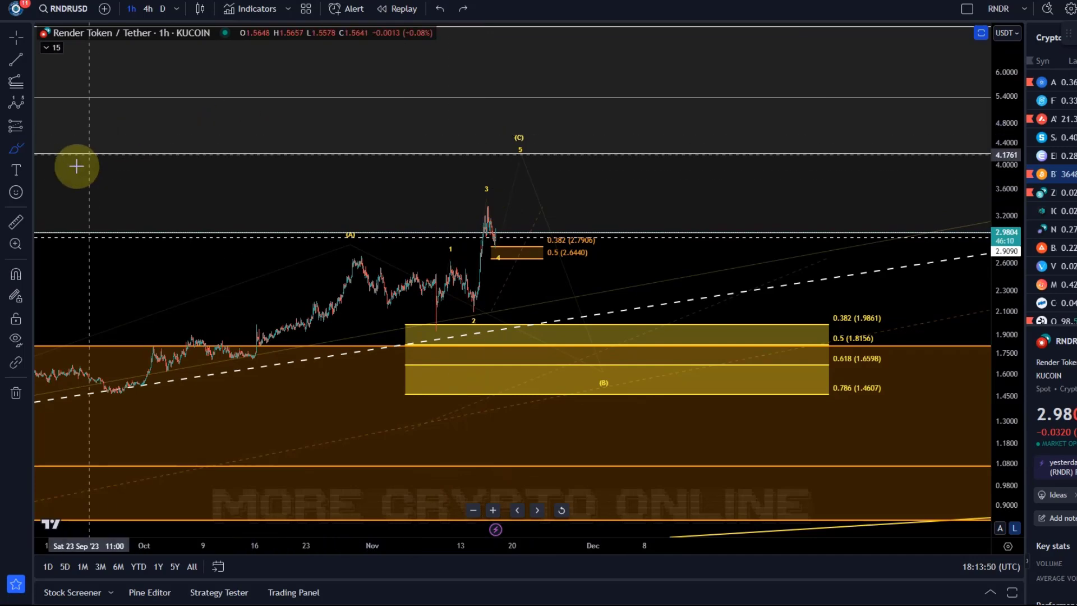
pyautogui.click(16, 223)
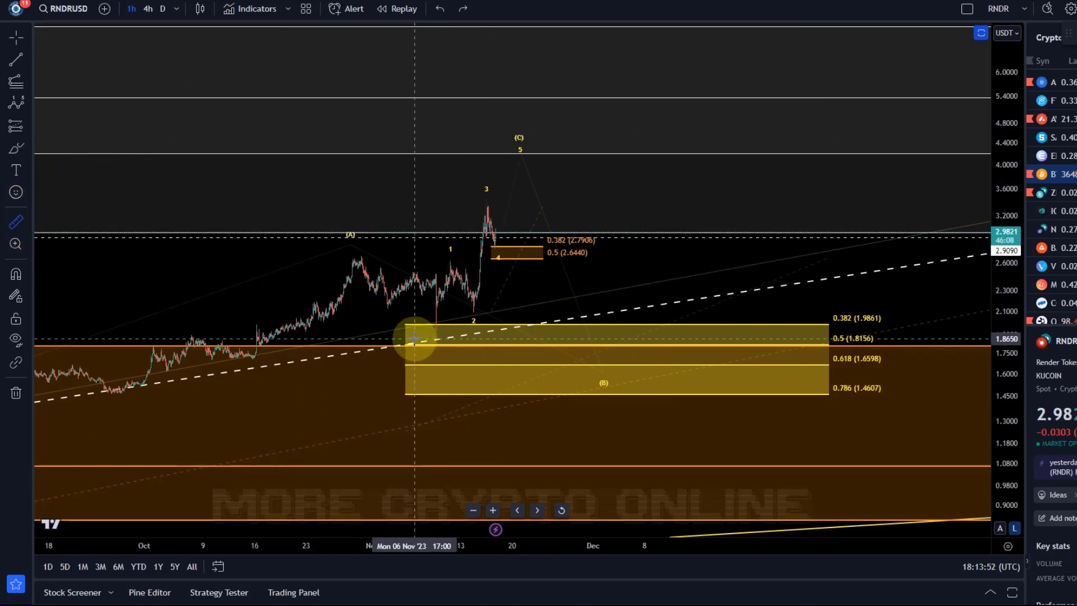
pyautogui.moveTo(424, 336); pyautogui.dragTo(470, 175)
pyautogui.click(469, 173)
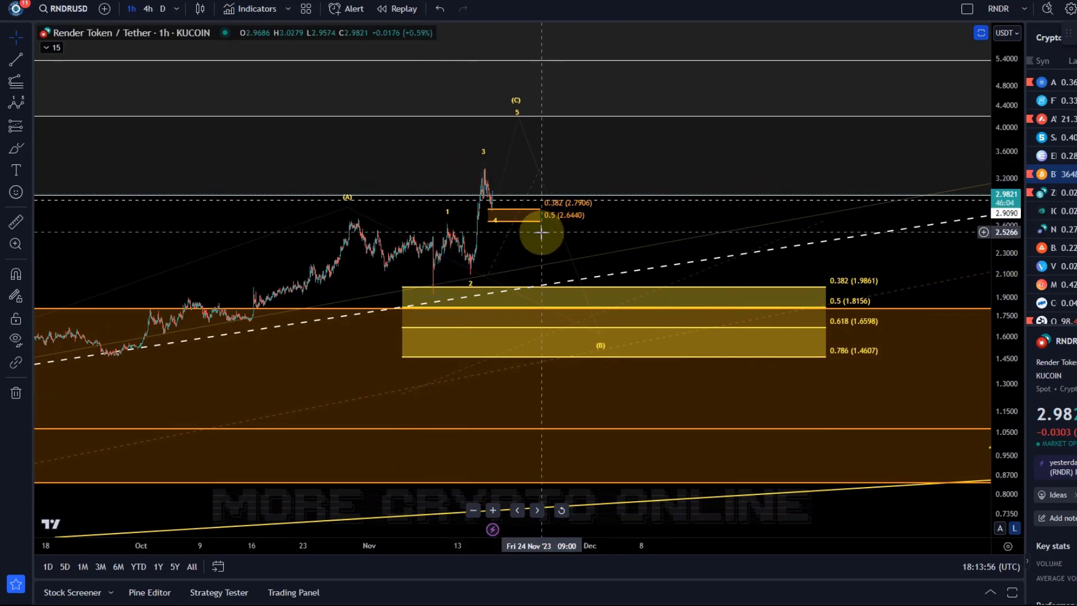